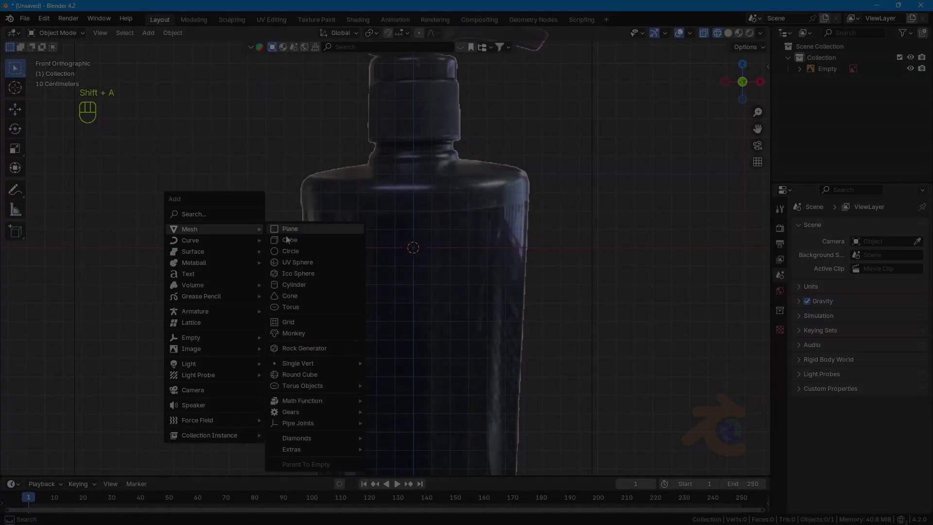
Step: Add a cylinder mesh and scale its geometry down in Edit Mode to the width of the reference bottle's body
left_click(302, 285)
scroll(473, 270, "down", 3)
scroll(519, 276, "up", 2)
key("Tab")
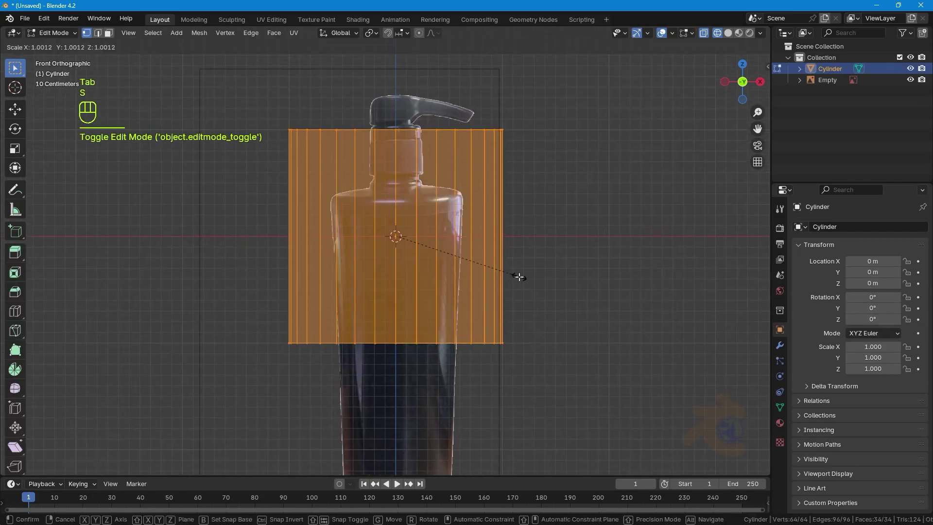
key("s")
left_click(473, 241, "shift")
middle_click_drag(473, 240, 468, 222, "shift")
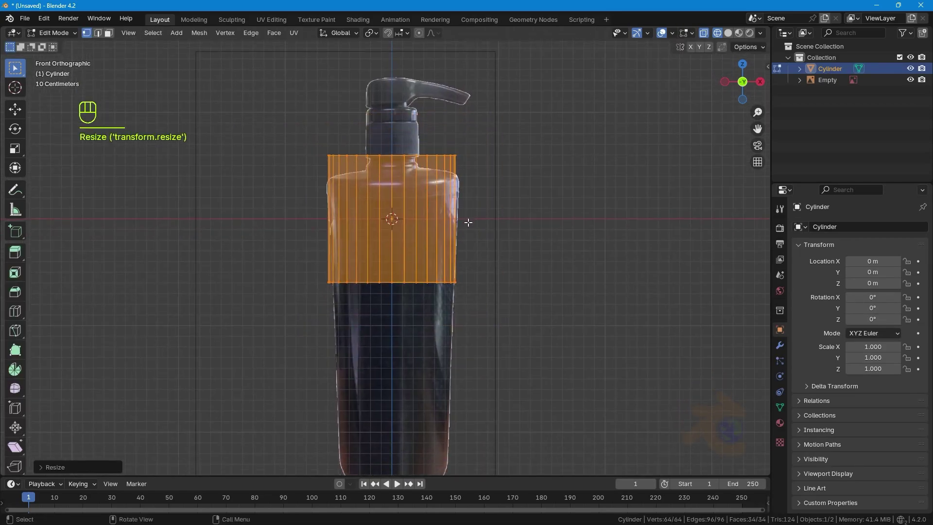
Step: Lower the cylinder until its top meets the bottle's shoulder, and stretch its bottom ring down to the start of the rounded base
key("g")
key("z")
left_click(471, 246)
middle_click_drag(486, 328, 480, 293, "shift")
left_click_drag(480, 293, 316, 250)
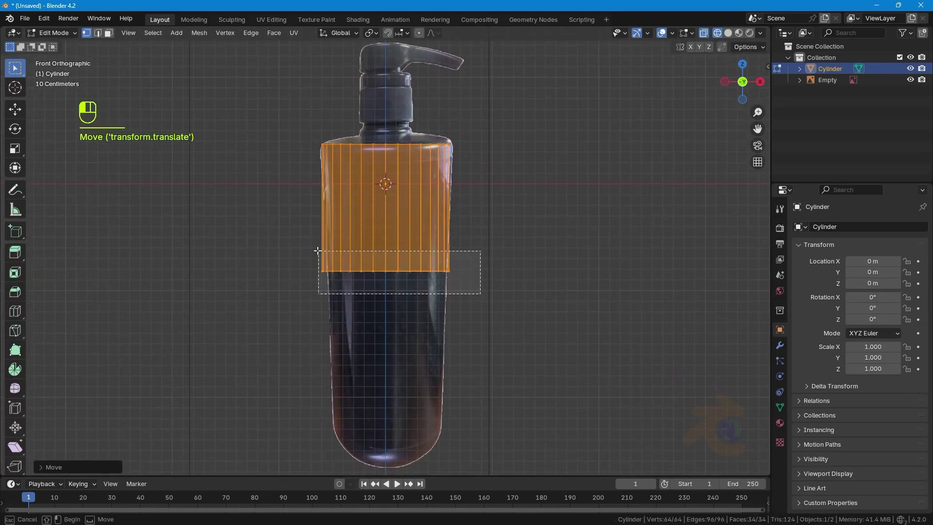
middle_click_drag(316, 250, 320, 207, "shift")
key("g")
key("z")
left_click(419, 421)
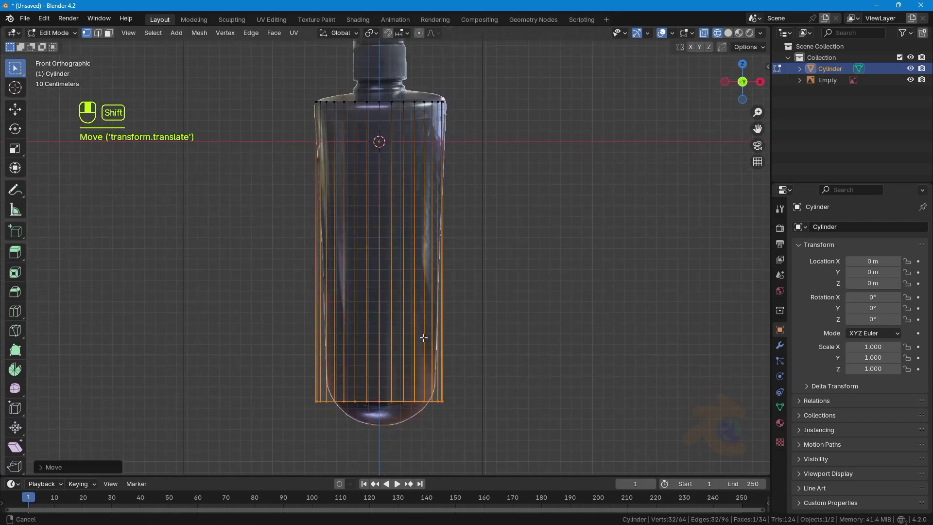
Step: Lower the top ring slightly, extrude it up to the base of the neck, and scale it to about 0.42
scroll(379, 262, "up", 3)
middle_click_drag(249, 113, 256, 188, "shift")
left_click_drag(255, 188, 505, 237)
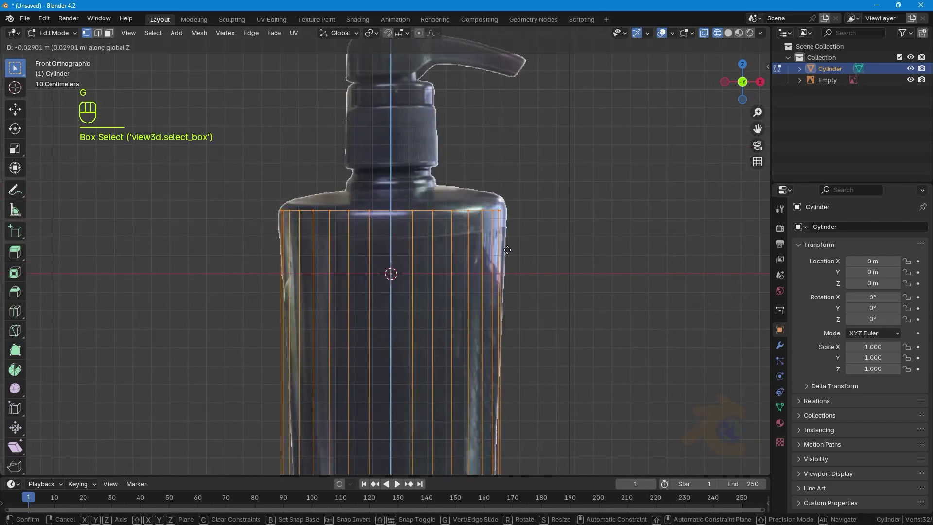
key("e")
left_click(509, 215)
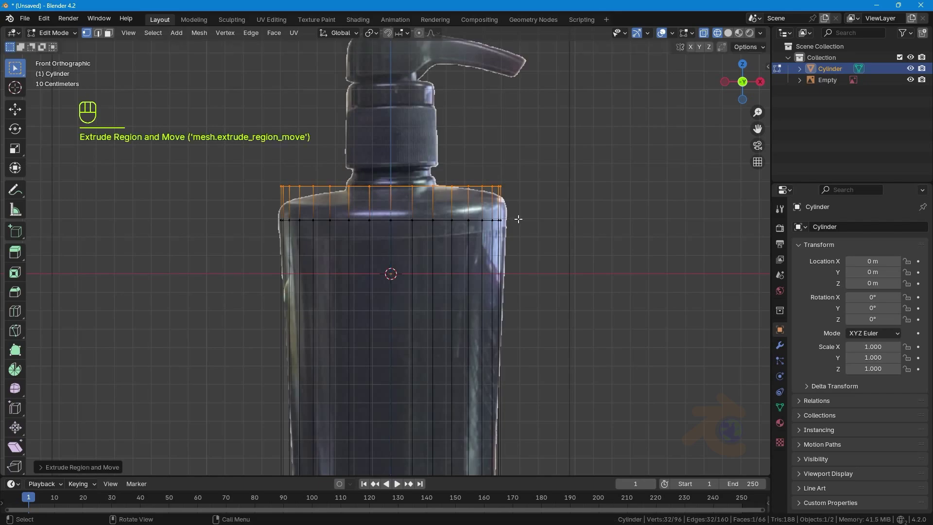
key("s")
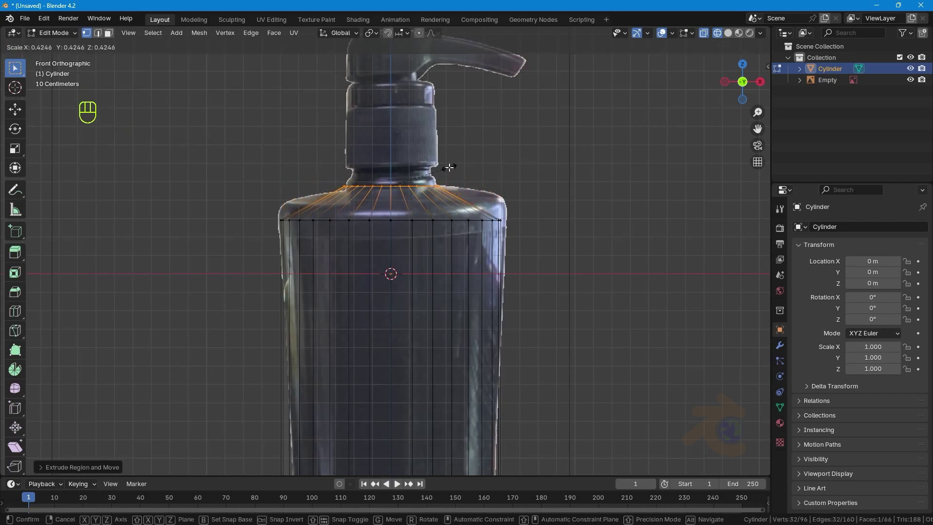
left_click(450, 167)
Step: Extrude the neck ring upward twice to the cap's underside, narrowing the first extrusion to follow the neck outline
scroll(449, 167, "up", 5)
key("e")
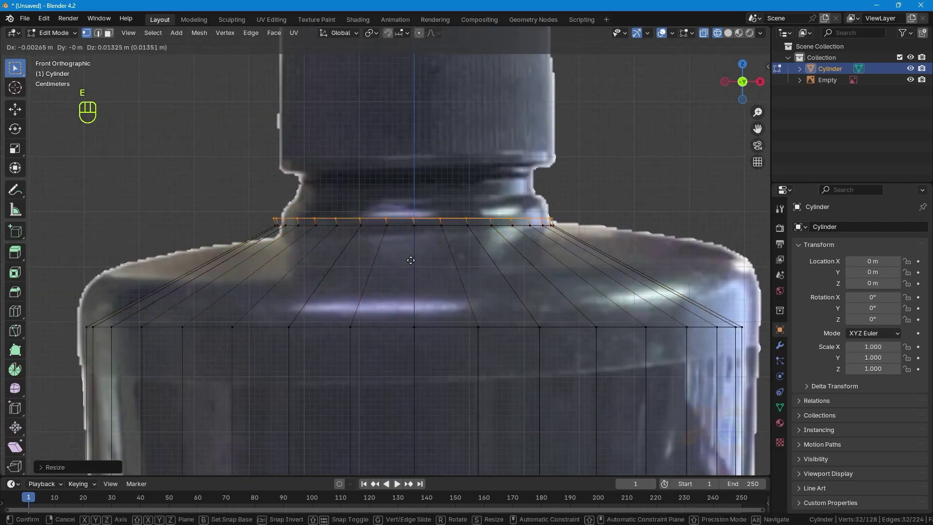
left_click(412, 239)
key("s")
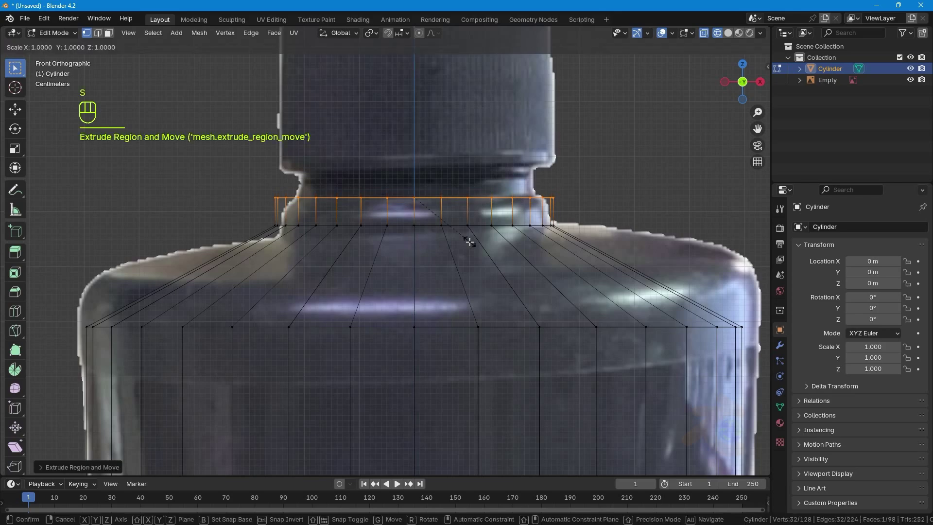
left_click(461, 236)
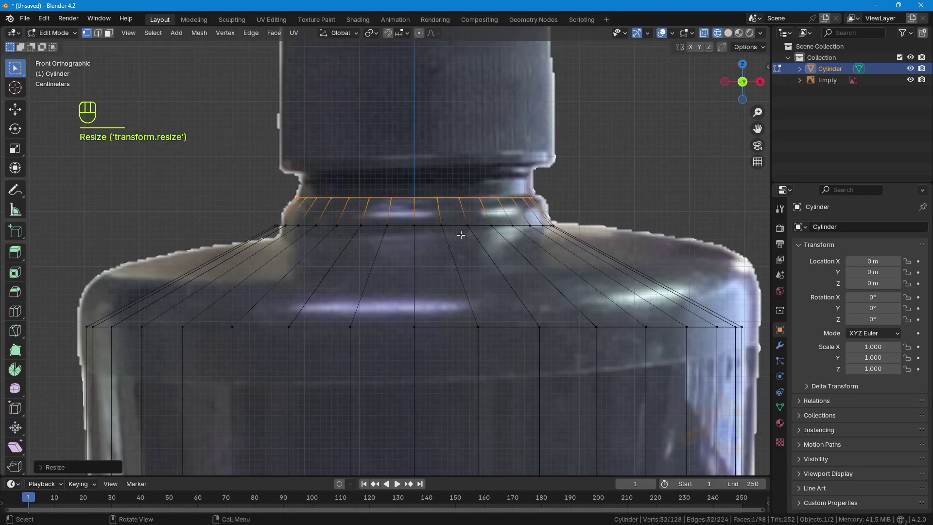
key("e")
left_click(459, 207)
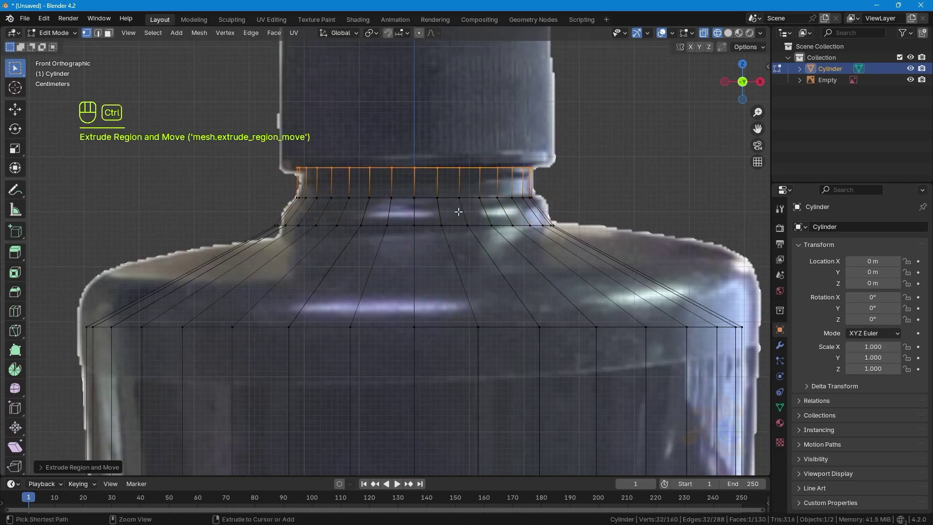
Step: Add a centred loop cut in the tapered lower neck section and scale it outward horizontally to match the bulge
key("ctrl+r")
left_click(459, 212)
right_click(462, 212)
key("s")
key("shift+z")
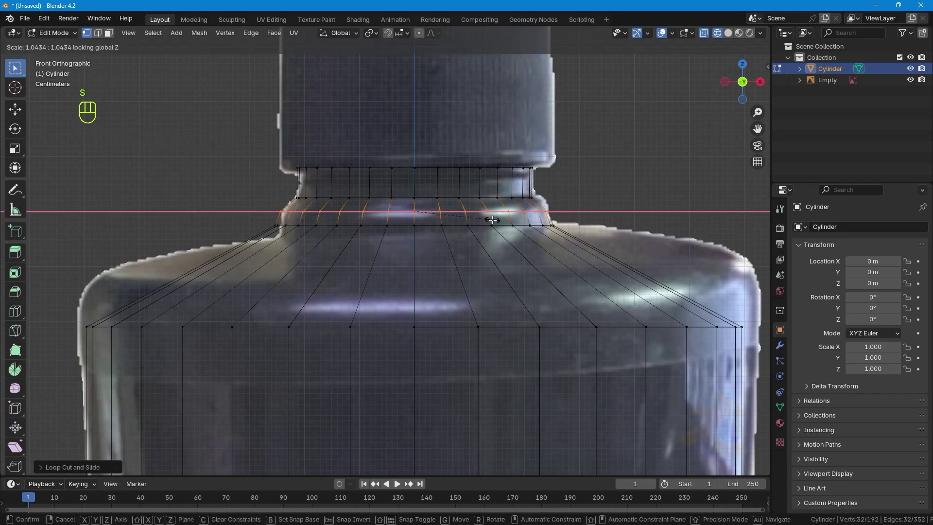
left_click(495, 220)
left_click(551, 196)
Step: Extrude the top neck ring up about 0.46 m to the top of the cap
scroll(547, 192, "down", 2)
middle_click_drag(543, 188, 544, 219, "shift")
scroll(486, 216, "up", 2)
middle_click_drag(472, 214, 479, 234, "shift")
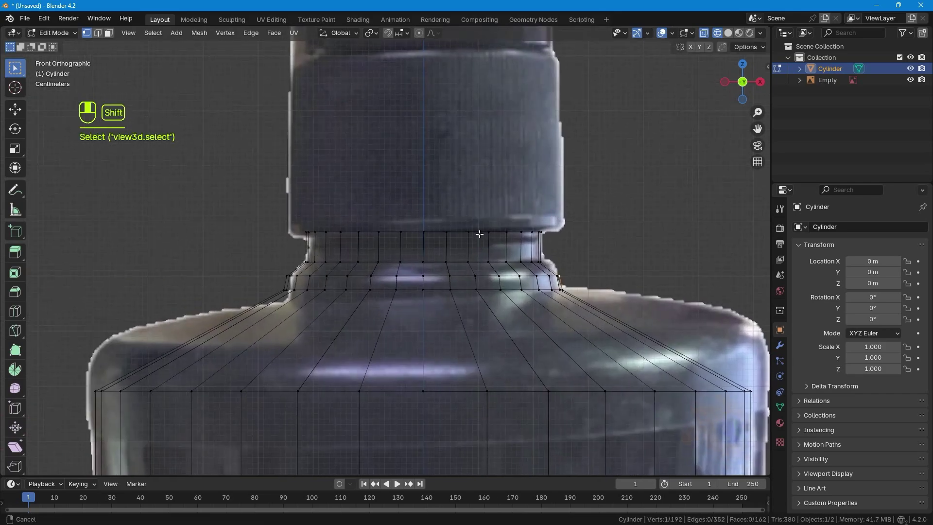
left_click_drag(284, 220, 537, 241, "shift")
scroll(471, 221, "down", 3)
scroll(451, 222, "up", 2)
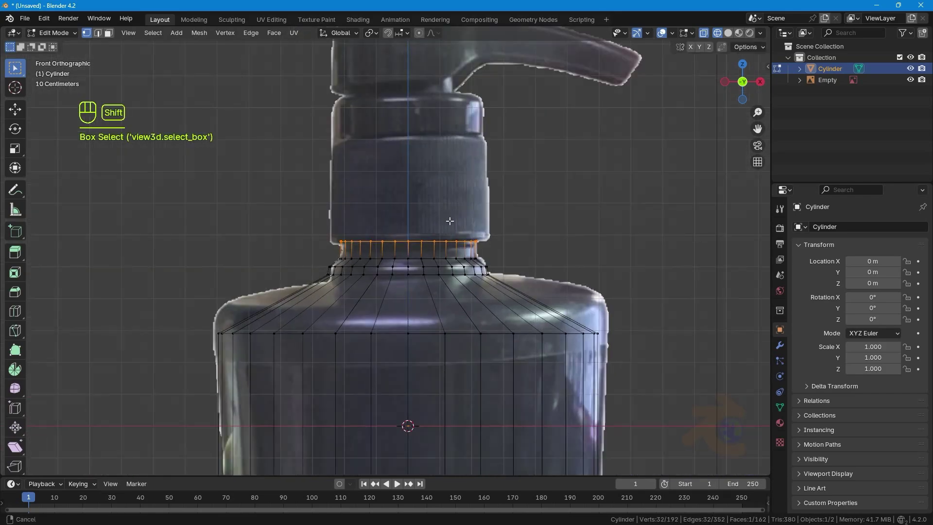
middle_click_drag(450, 221, 454, 258, "shift")
key("e")
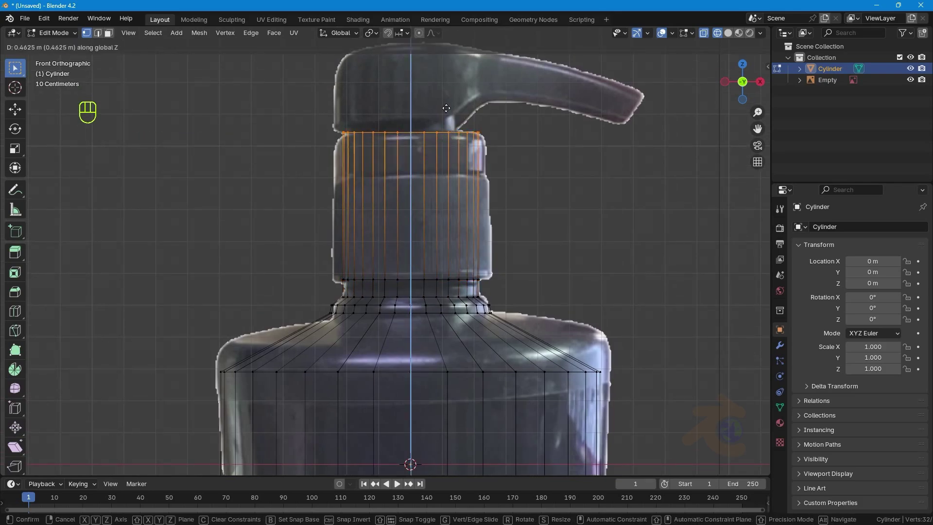
left_click(447, 108)
Step: Add a loop cut at the cap's seam line and bevel it into a narrow two-segment band
scroll(468, 156, "up", 2)
key("ctrl+r")
left_click(442, 140)
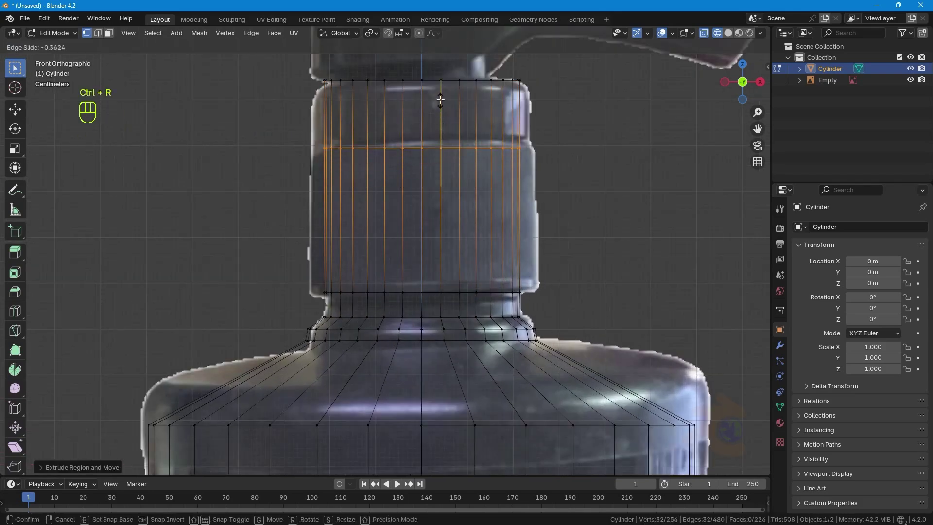
left_click(449, 117)
scroll(448, 115, "up", 1)
key("ctrl+b")
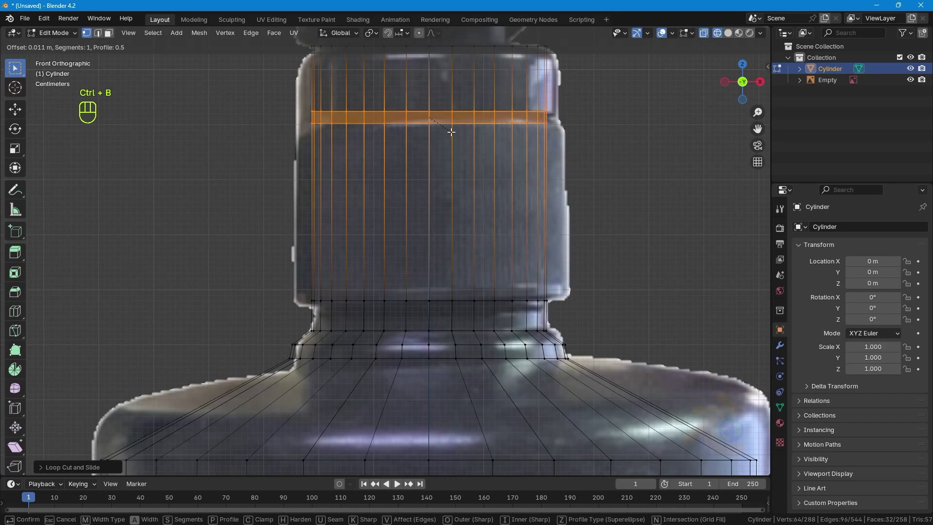
left_click(450, 131)
left_click(575, 147)
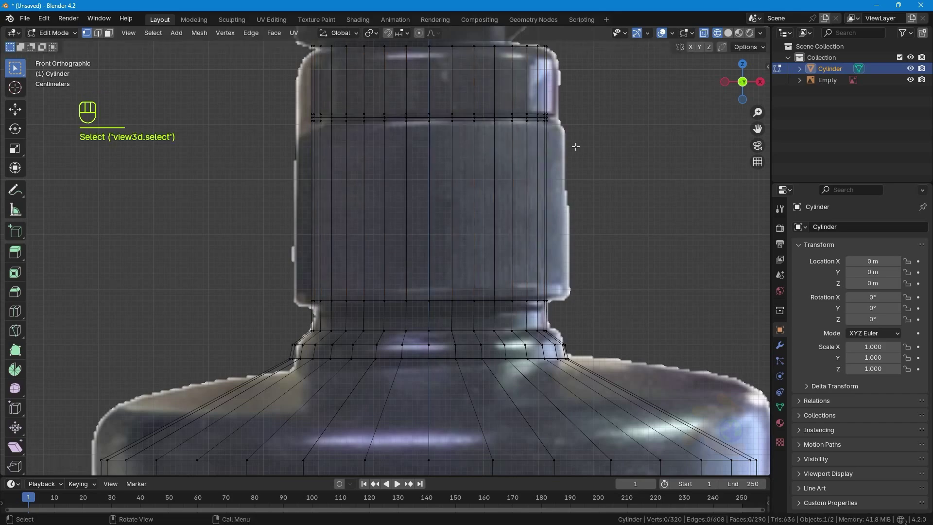
Step: Duplicate the side faces of the whole cap section in place and separate them into their own object
scroll(292, 117, "down", 1)
left_click_drag(283, 115, 525, 293, "shift")
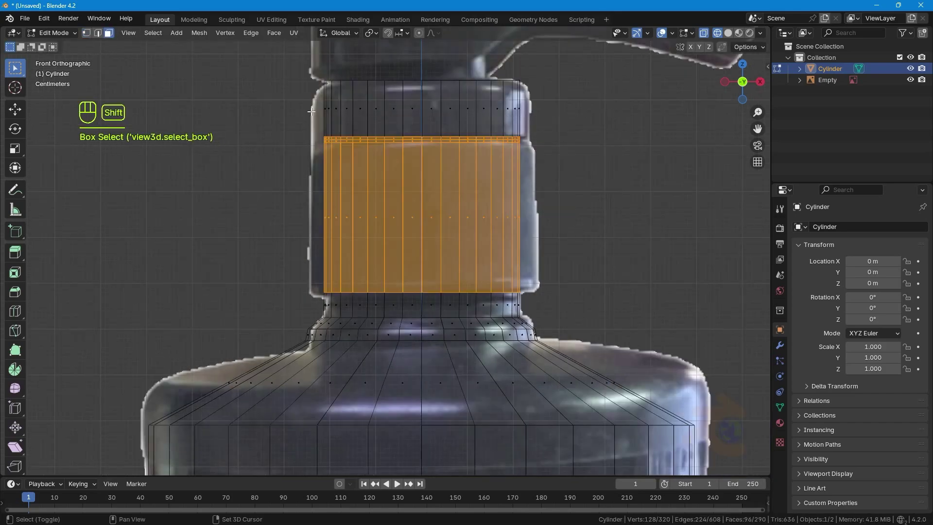
left_click_drag(535, 119, 536, 119, "shift")
key("shift+d")
right_click(529, 141)
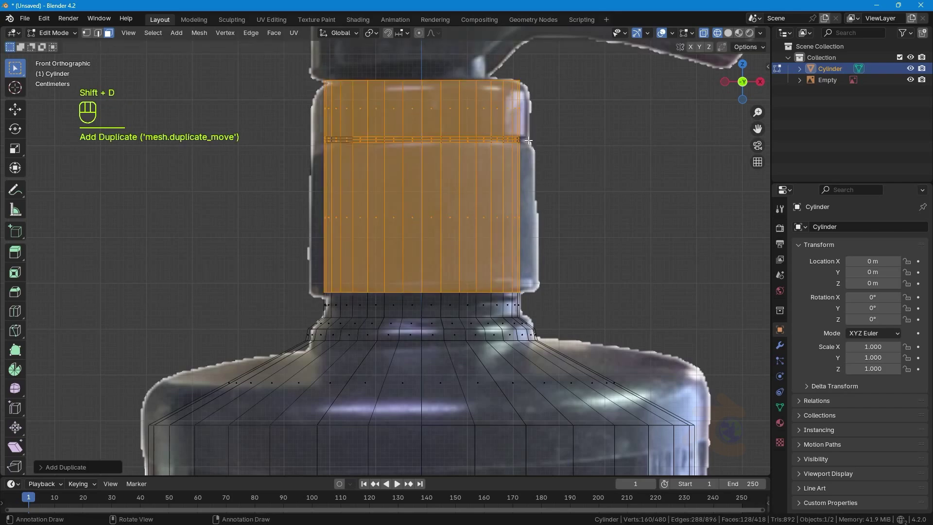
key("p")
left_click(528, 140)
Step: Extrude all faces of the separated cap along their normals out to the reference cap's outline
key("Tab")
left_click(858, 81)
key("Tab")
key("a")
right_click(600, 192)
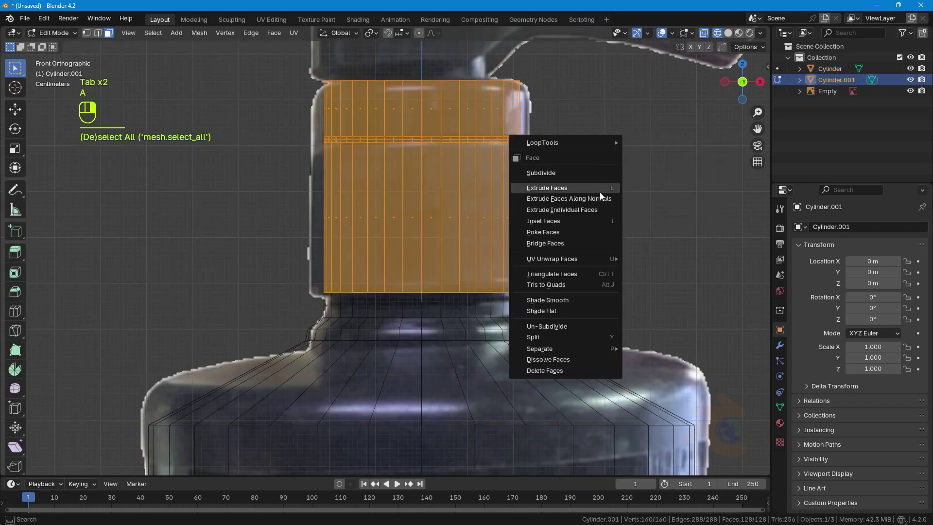
left_click(600, 191)
left_click(600, 192)
scroll(599, 191, "up", 2)
left_click(643, 191)
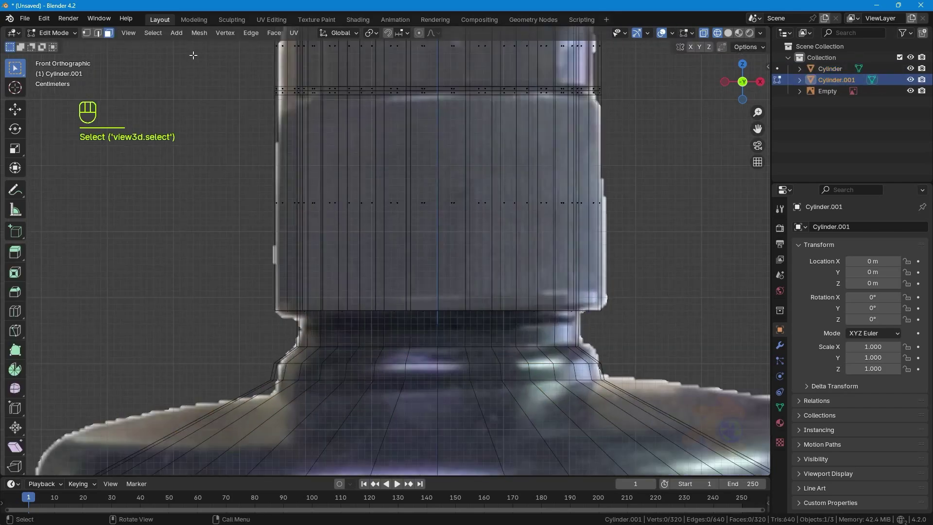
Step: Select the middle edge loop of the cap's seam band and scale it inward to form a groove
middle_click_drag(399, 92, 399, 115, "shift")
left_click(399, 114)
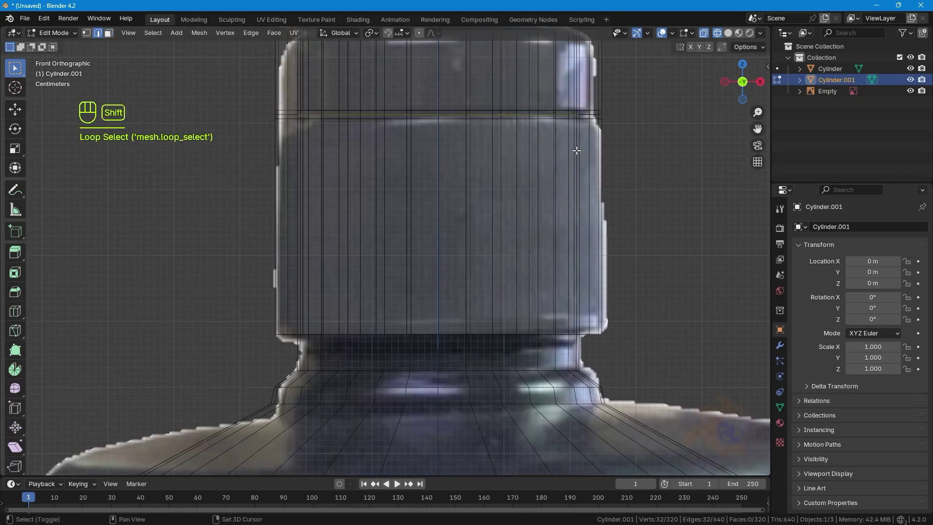
key("shift+z")
key("Tab")
key("Tab")
key("shift+z")
key("s")
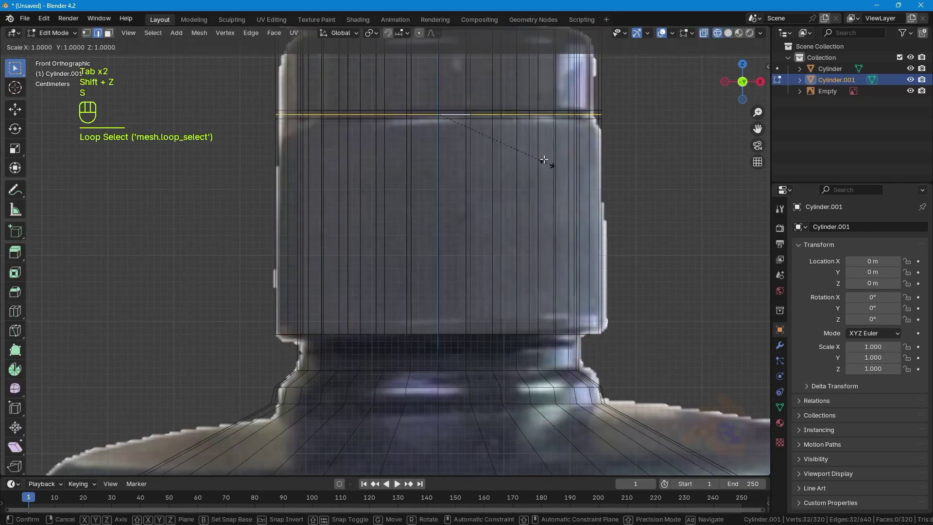
left_click(543, 159)
key("Tab")
key("shift+z")
mouse_move(543, 159)
middle_mouse_down()
mouse_move(497, 164)
mouse_move(491, 185)
middle_mouse_up()
key("Tab")
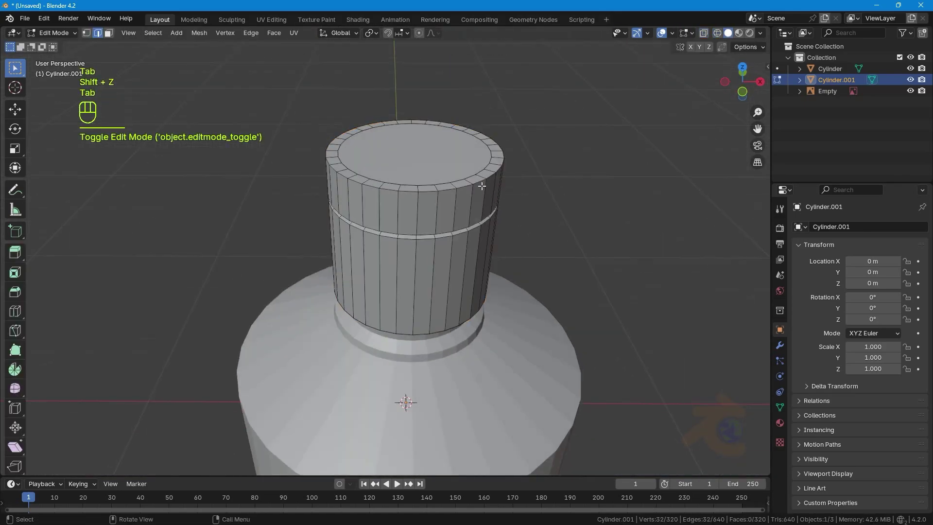
Step: Extrude the bottle object's top face upward through the cap to the height of the pump head
key("Tab")
left_click(411, 164)
key("Tab")
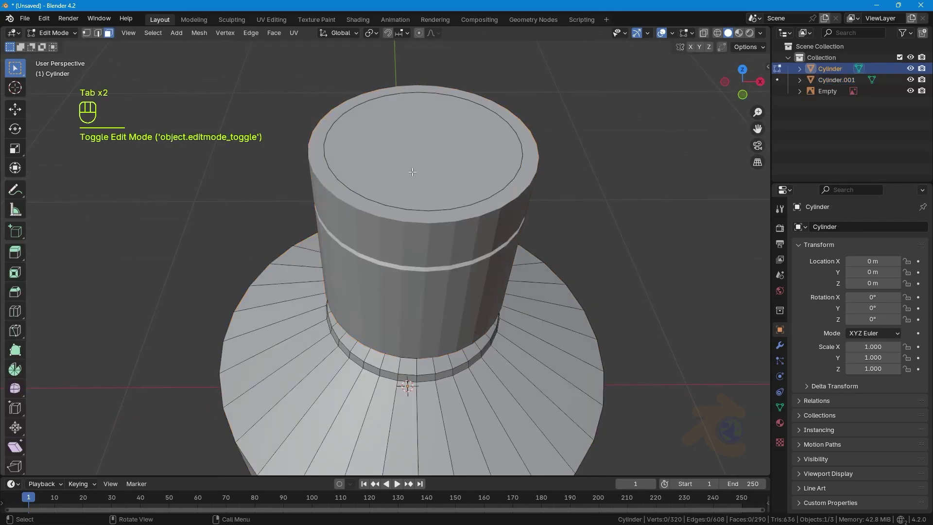
key("KP_1")
key("KP_1")
left_click(431, 169, "shift")
scroll(430, 168, "up", 4)
key("e")
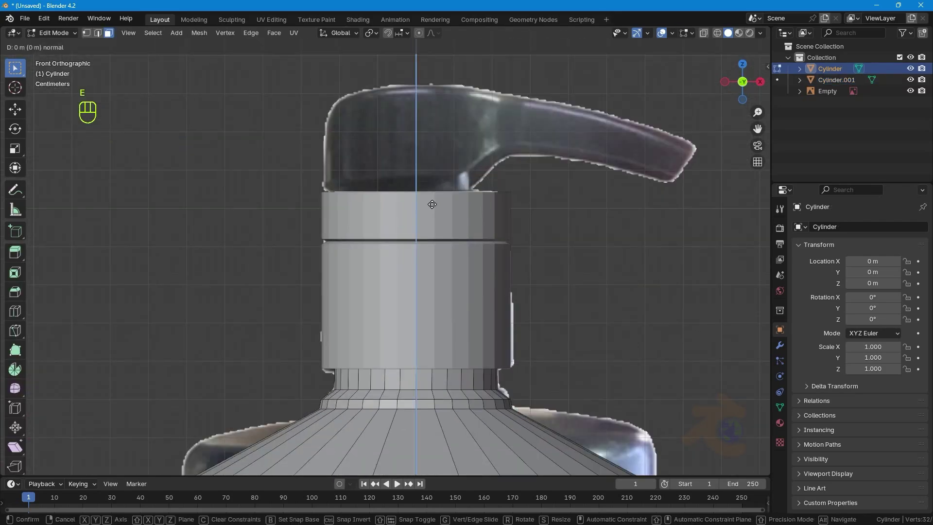
left_click(430, 105)
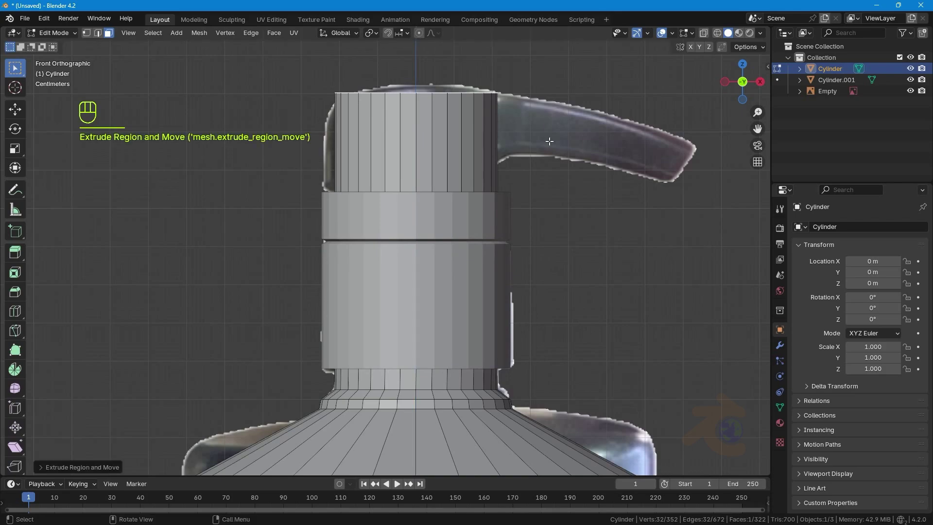
Step: Add a loop cut to the extruded pump section and slide it down just above the cap
key("shift+z")
scroll(408, 187, "up", 4)
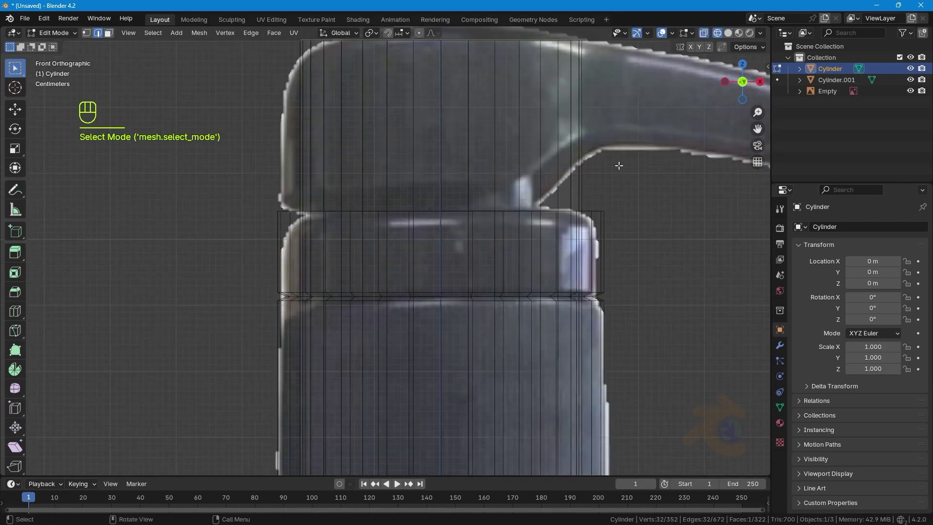
key("ctrl+r")
left_click(402, 196)
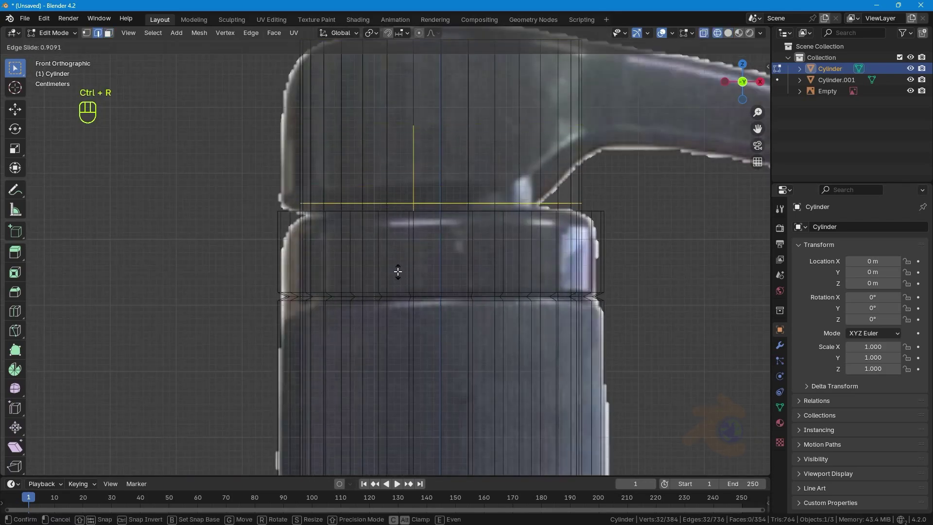
left_click(397, 260)
key("shift+z")
Step: Duplicate the pump section's face ring above the new loop in place and separate it into its own object
key("3")
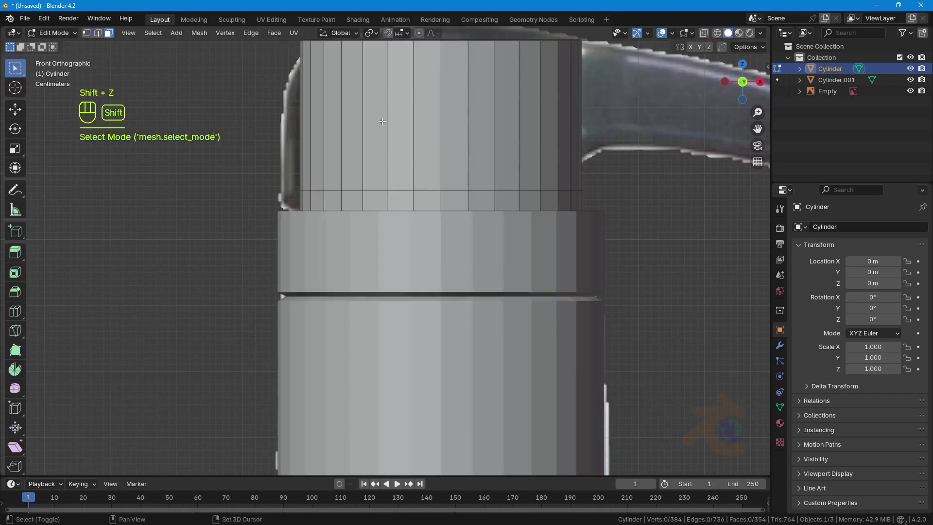
left_click(463, 151, "alt")
key("shift+d")
right_click(470, 152)
key("p")
left_click(471, 151)
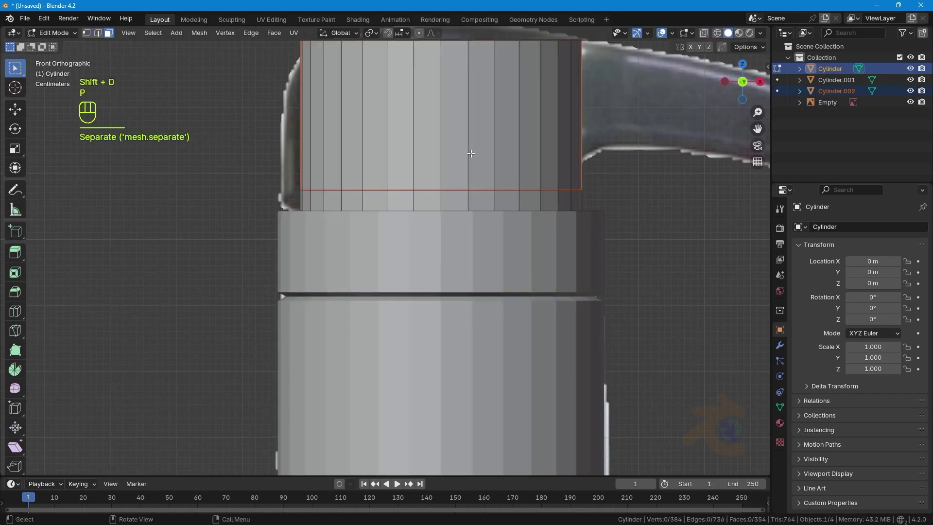
Step: Scale the whole separated pump head ring outward horizontally, keeping its height
key("Tab")
left_click(830, 91)
key("Tab")
scroll(534, 171, "down", 4)
key("a")
middle_click_drag(533, 171, 525, 229)
key("s")
key("shift+z")
left_click(548, 222)
Step: Fill the open top edge loop of the pump head ring with a face
key("KP_1")
key("2")
left_click(382, 164, "alt")
key("f")
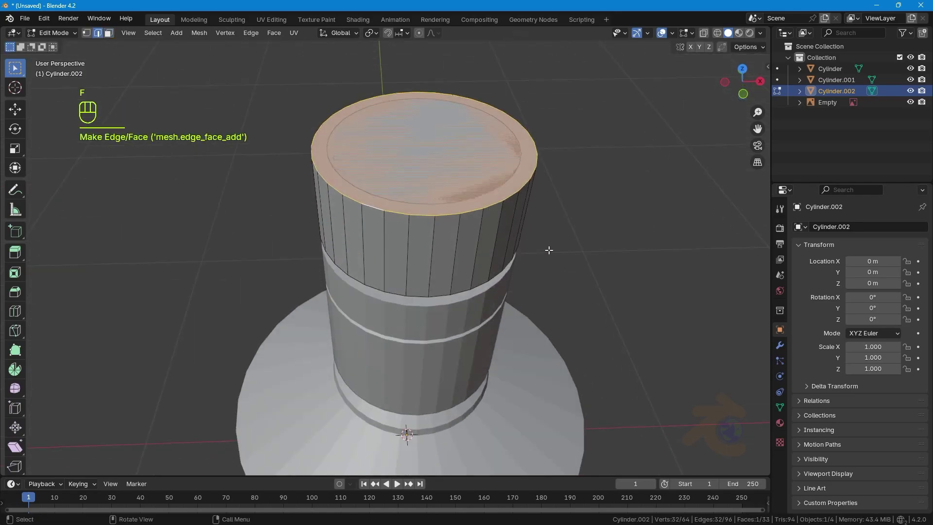
Step: Inset the pump head's top face four times toward the centre and delete the innermost ring's vertices
key("i")
left_click(541, 240)
key("i")
left_click(531, 227)
key("i")
left_click(522, 216)
key("i")
left_click(512, 209)
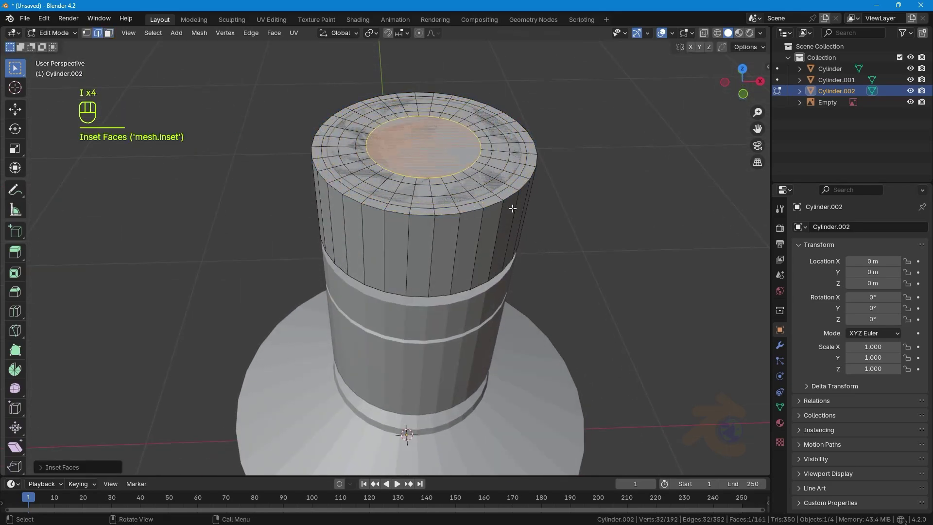
key("x")
left_click(513, 208)
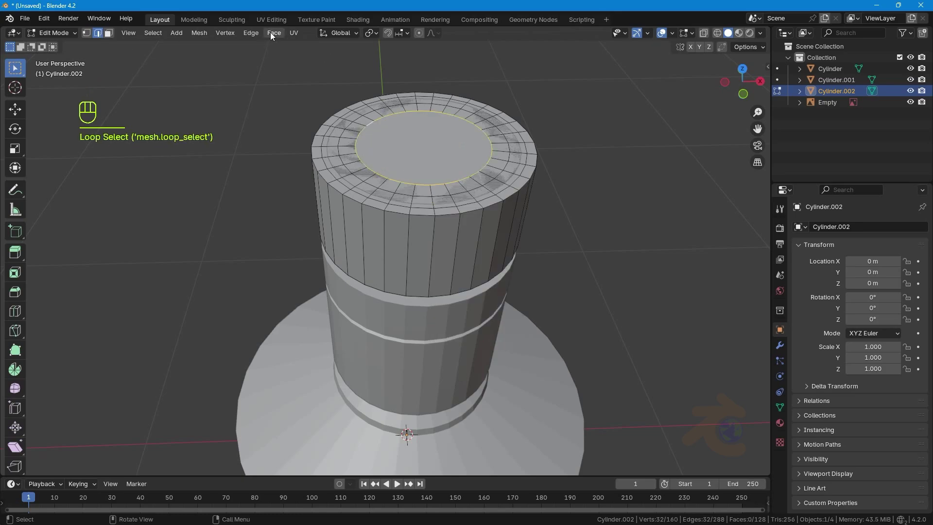
Step: Grid Fill the open inner loop on the pump head's top with span 8 and offset 1
left_click(270, 33)
key("KP_7")
left_click(273, 33)
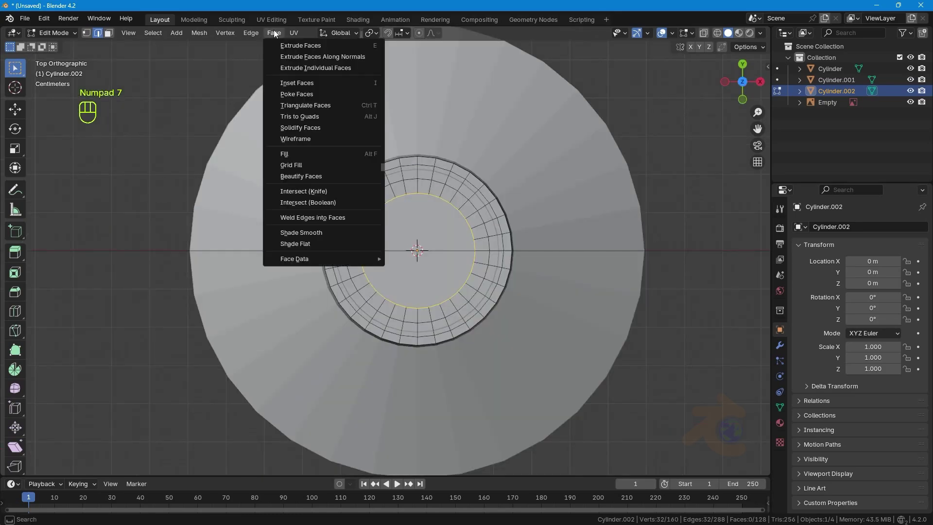
left_click(291, 165)
left_click(63, 467)
left_click(180, 448)
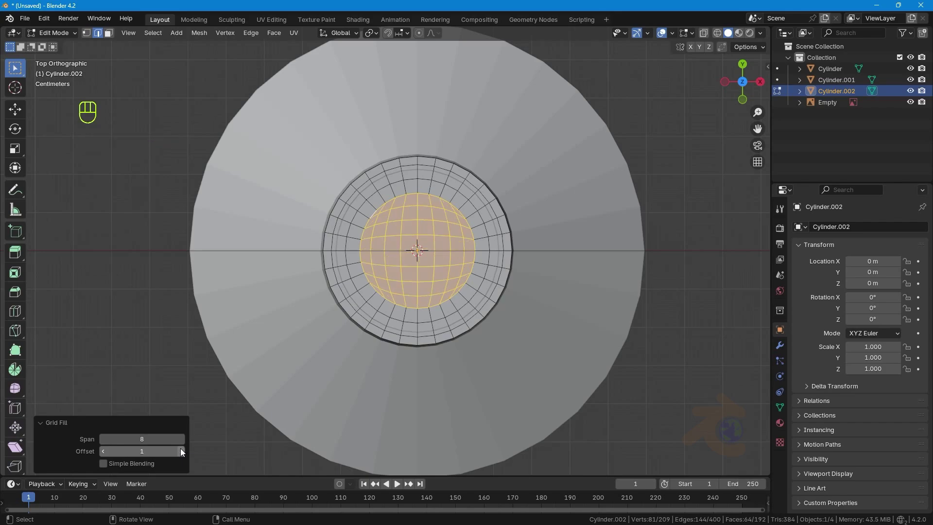
Step: Expand the selection by two rings, smooth its vertices at 1.000 with 100 repeats, and scale it up by 1.104
key("ctrl+KP_Add")
key("ctrl+KP_Add")
left_click(86, 33)
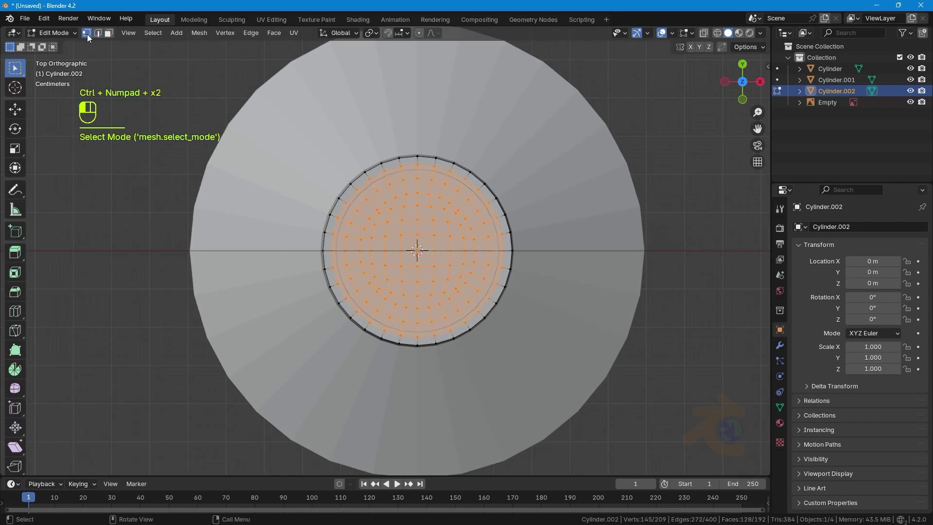
left_click(216, 34)
left_click(267, 170)
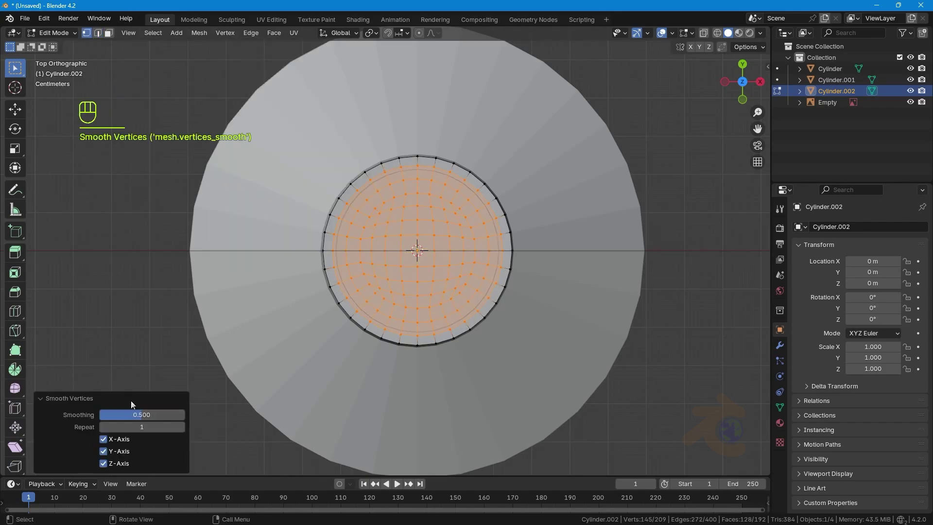
key("s")
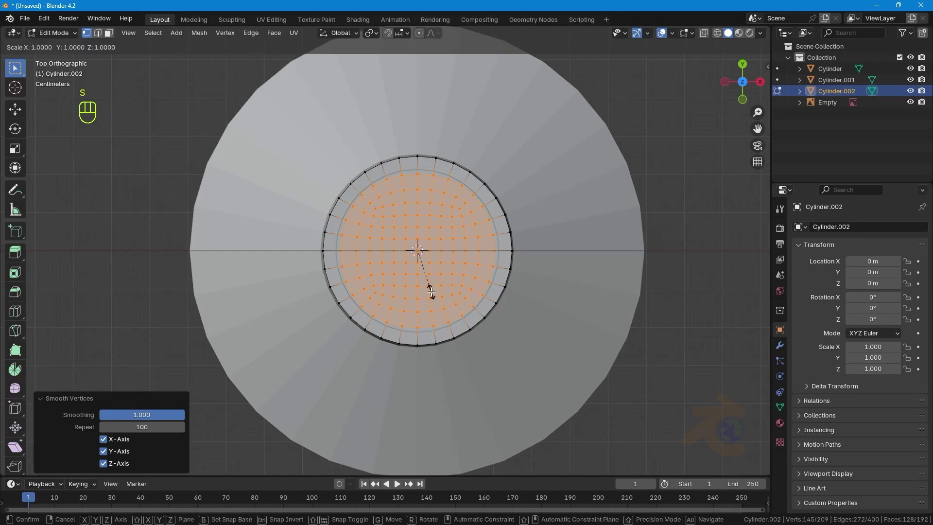
left_click(431, 296)
Step: Raise the pump head's four central top faces about 0.014 m along Z with smooth proportional editing, forming a shallow dome
middle_click_drag(431, 296, 410, 253)
scroll(411, 253, "up", 2)
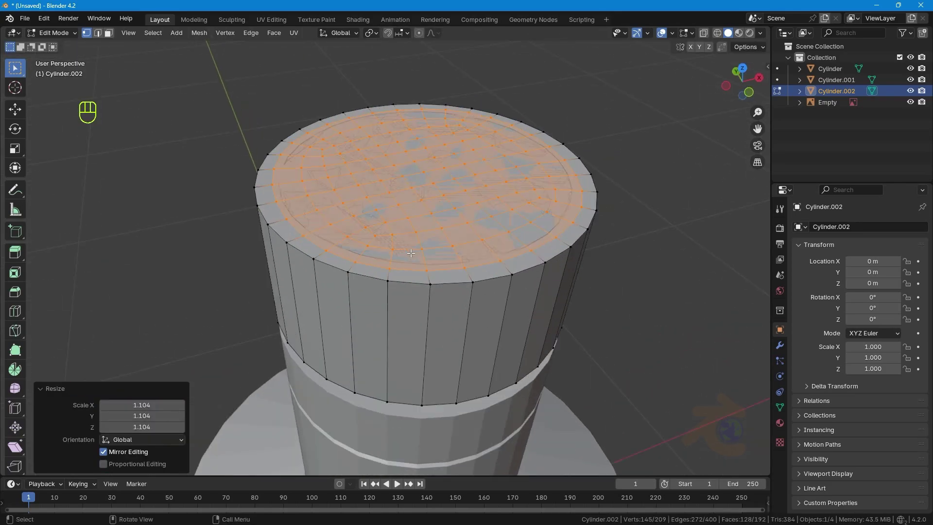
key("ctrl+KP_Subtract")
key("ctrl+KP_Subtract")
key("ctrl+KP_Subtract")
key("ctrl+KP_Subtract")
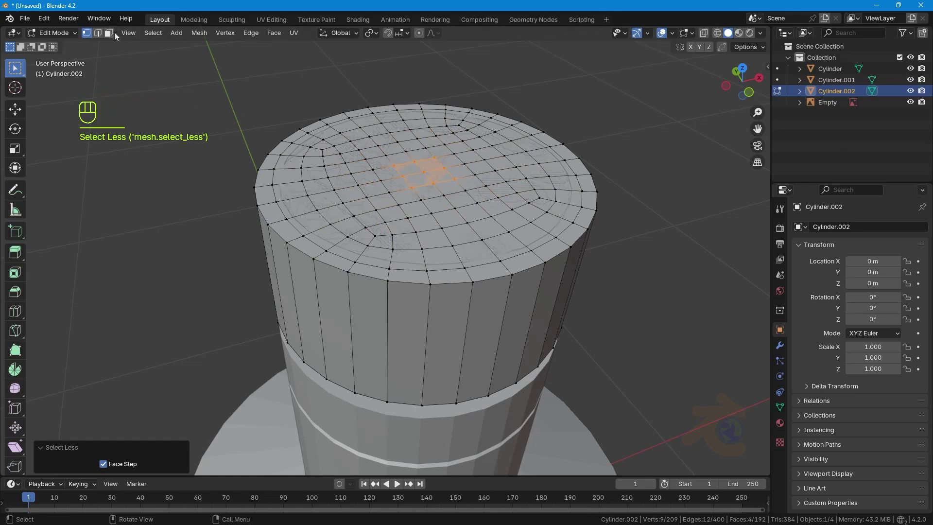
left_click(110, 33)
key("KP_1")
middle_click_drag(464, 211, 444, 242)
key("g")
key("z")
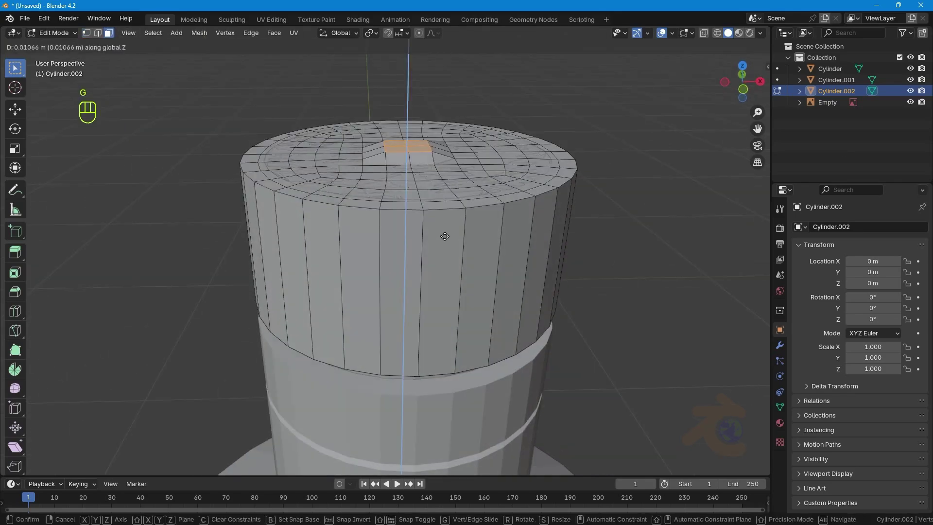
key("o")
scroll(446, 231, "up", 15)
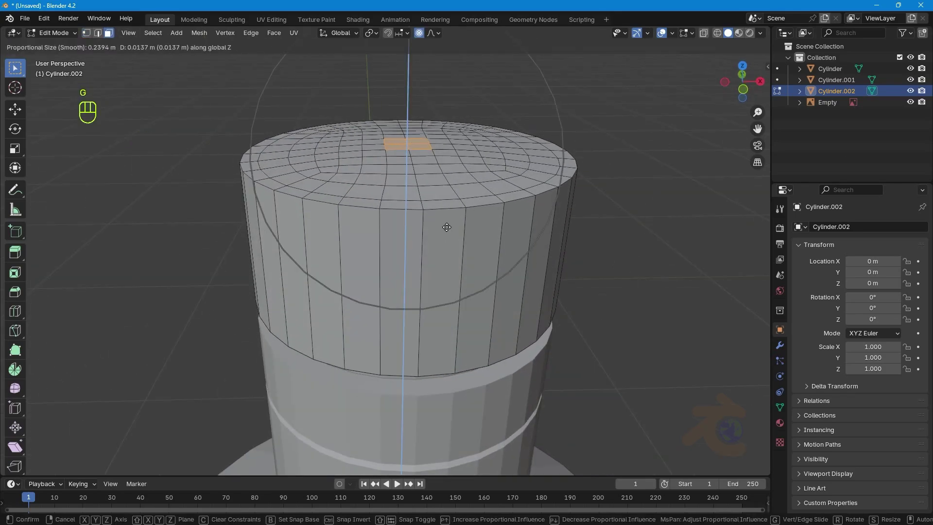
left_click(446, 227)
Step: Cut one horizontal edge loop at mid-height around the pump head's side wall
middle_click_drag(446, 227, 462, 222)
key("ctrl+r")
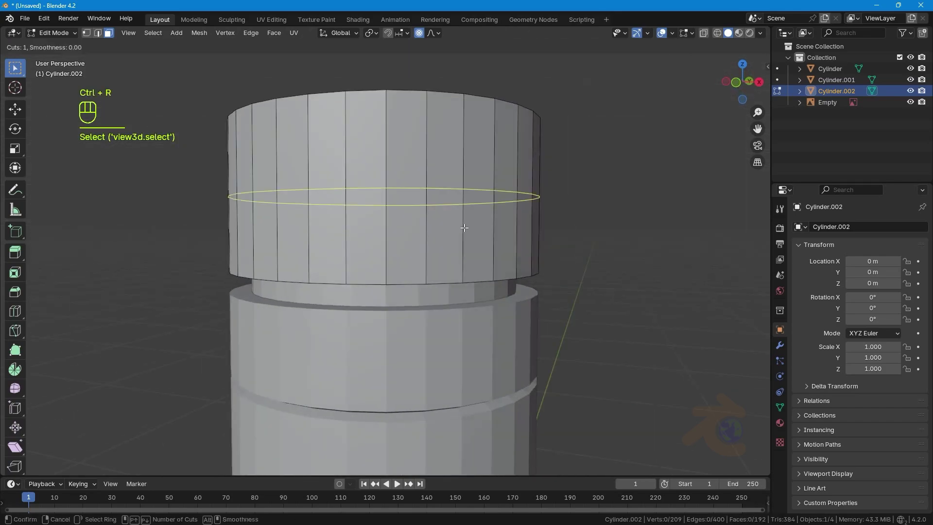
left_click(464, 227)
left_click(465, 227)
key("KP_1")
key("shift+z")
Step: With proportional editing off, slide the new edge loop to the height where the reference nozzle's underside meets the pump head
key("g")
key("g")
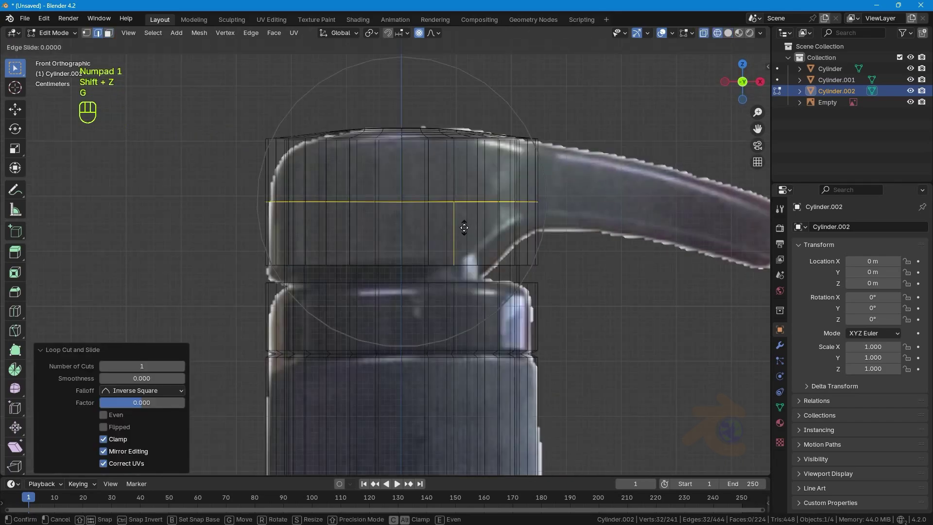
key("o")
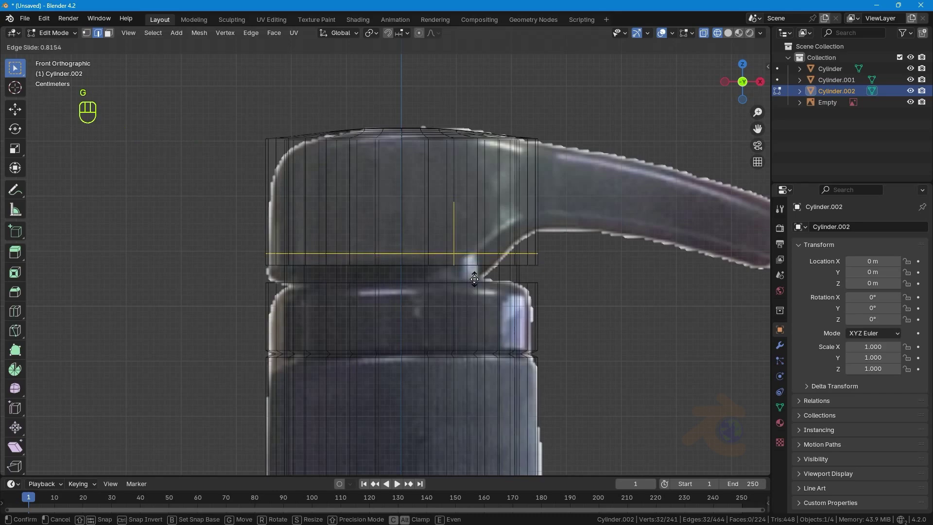
left_click(474, 278)
left_click(596, 267)
scroll(520, 262, "up", 2)
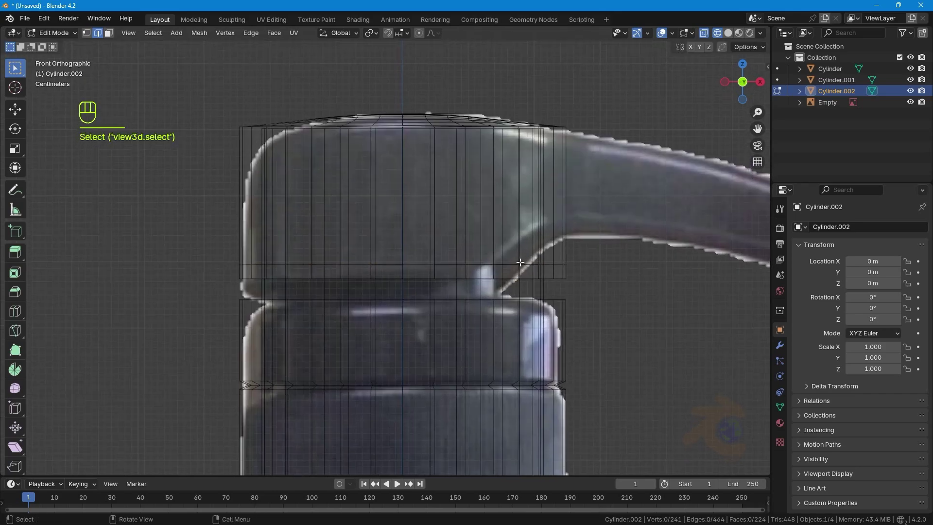
key("g")
key("g")
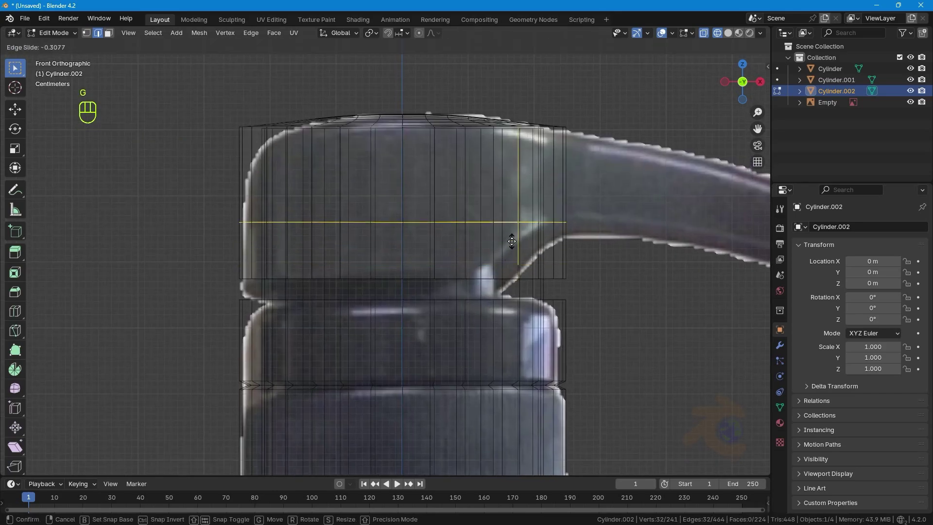
left_click(511, 239)
Step: Connect the pump head's outer bottom vertex to the loop's centre vertex with a diagonal cut on the nozzle side
key("shift+z")
key("KP_3")
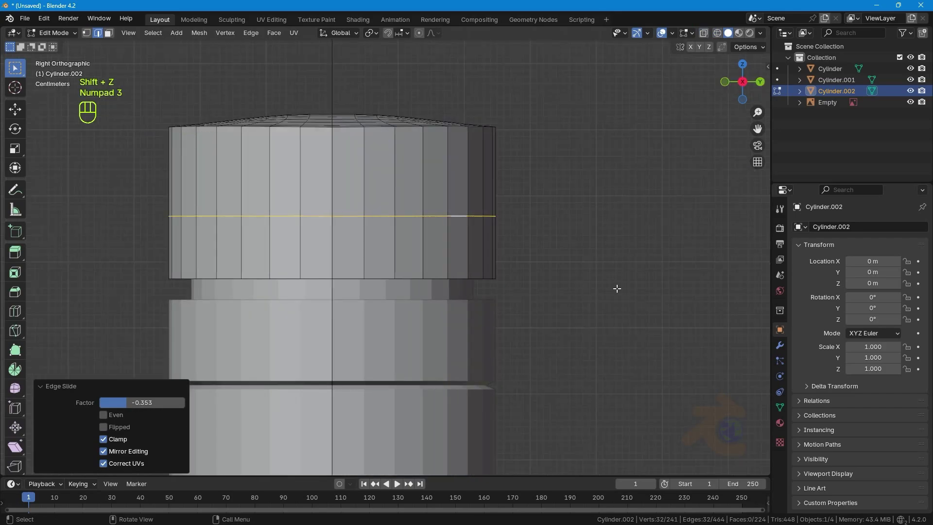
left_click(548, 293, "shift")
scroll(377, 267, "up", 1)
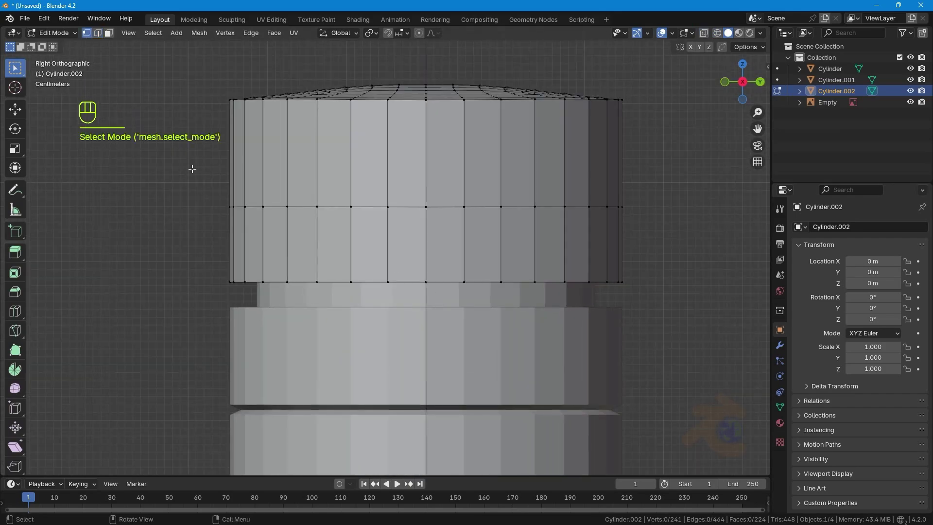
scroll(195, 288, "up", 1)
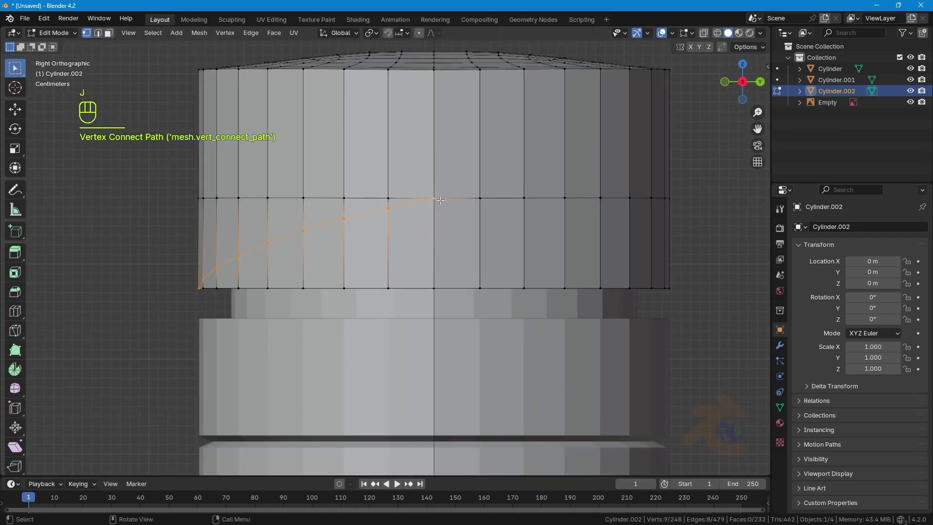
Step: Delete the faces below the diagonal cuts on the nozzle side of the pump head and leave Edit Mode
left_click(109, 34)
left_click(388, 223, "alt")
middle_click_drag(379, 236, 444, 233)
left_click(290, 244, "shift")
scroll(340, 262, "down", 3)
middle_click_drag(427, 265, 454, 273)
key("x")
left_click(436, 297)
key("Tab")
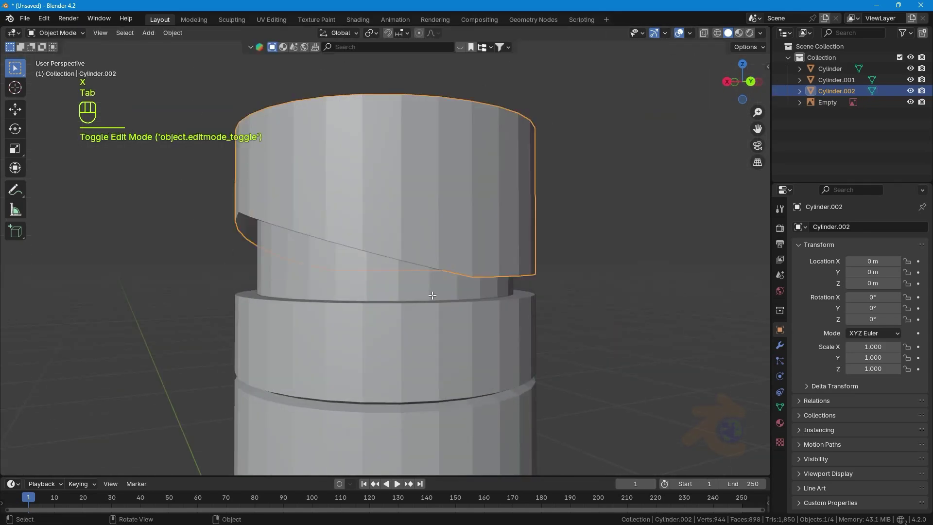
Step: Select the nozzle-side wall faces of the pump head above the angled cutout, leaving out the outermost columns
key("KP_1")
key("Tab")
middle_click_drag(502, 265, 438, 277)
key("KP_3")
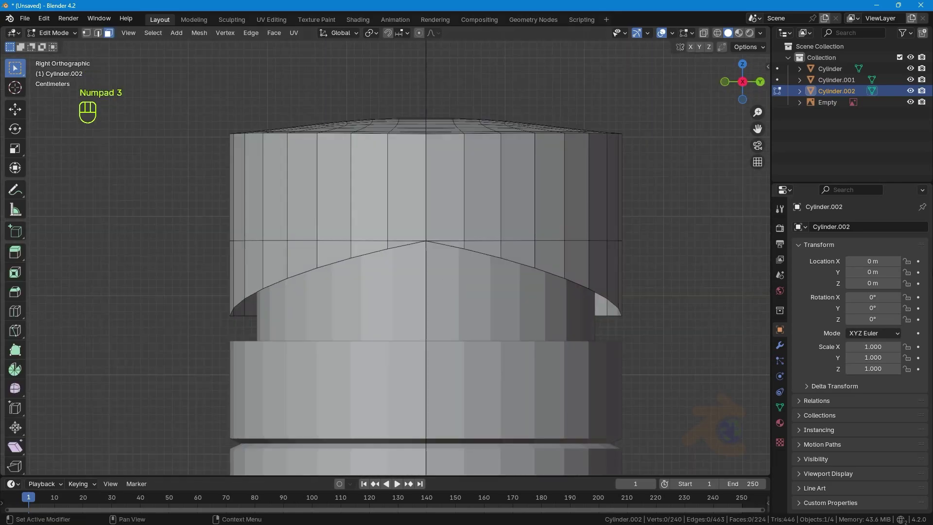
left_click(260, 227, "shift")
left_click(278, 204, "shift")
left_click(276, 263, "shift")
key("c")
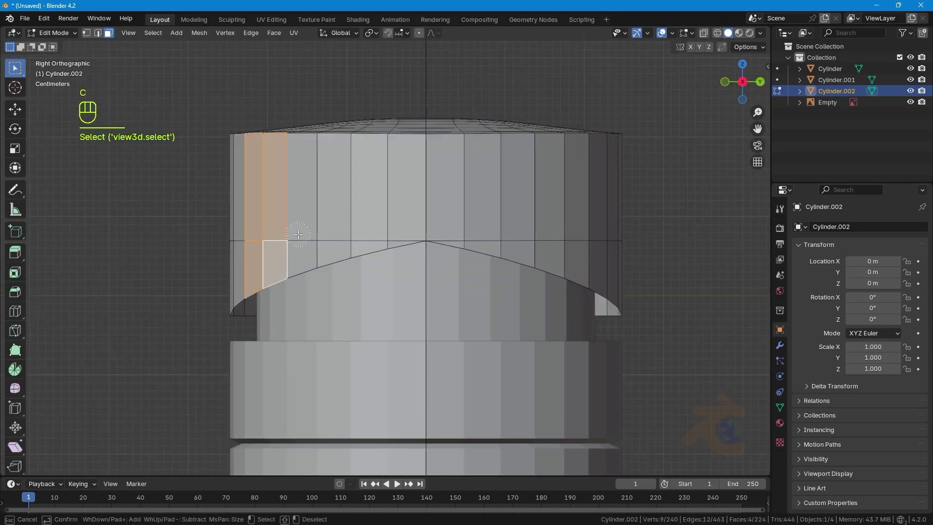
mouse_move(448, 207)
left_mouse_down()
mouse_move(487, 232)
mouse_move(561, 244)
left_mouse_up()
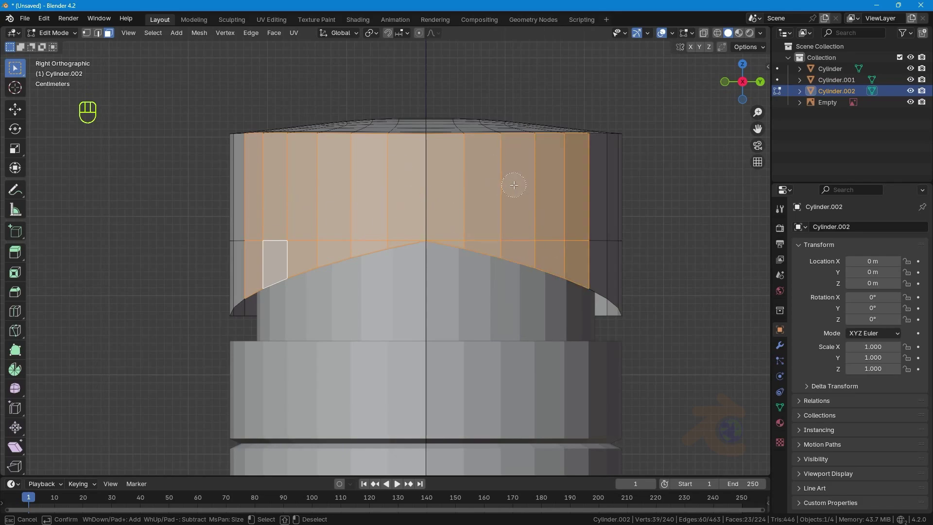
left_click_drag(591, 181, 587, 244, "shift")
scroll(671, 229, "down", 1)
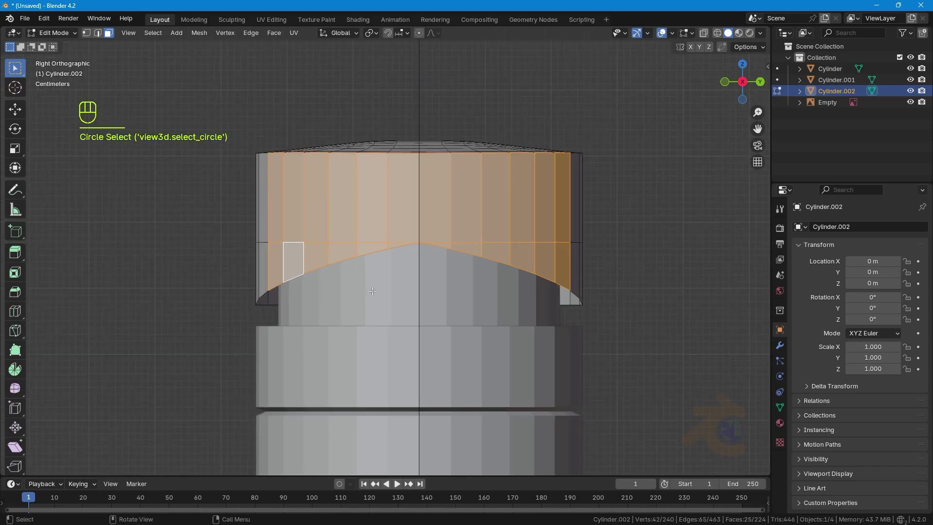
Step: Extrude the selected wall faces about 0.522 m along X to form the nozzle
key("KP_1")
scroll(375, 291, "down", 3)
middle_click_drag(452, 289, 426, 306, "shift")
left_click(215, 264, "shift")
key("KP_1")
scroll(457, 292, "down", 1)
key("e")
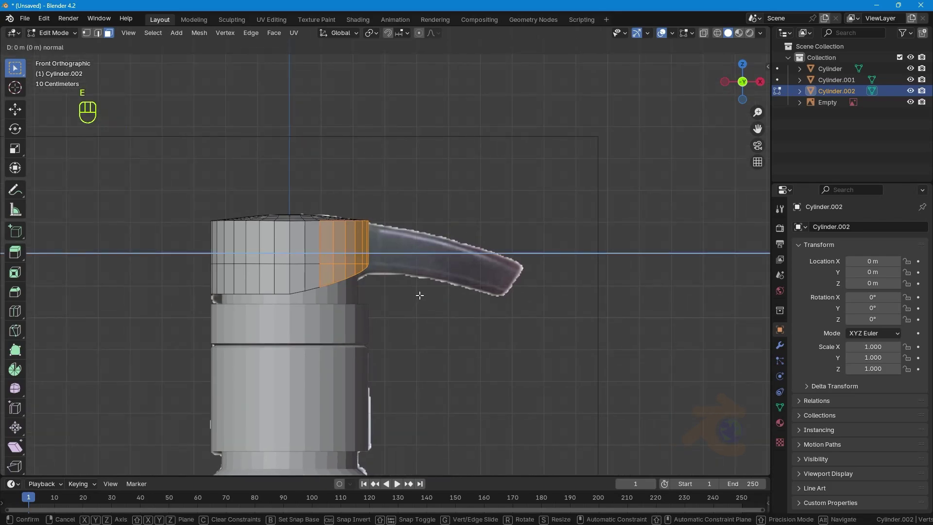
key("x")
left_click(583, 338)
Step: Scale the nozzle's end faces down to about 0.56 and delete them to open the tip
key("s")
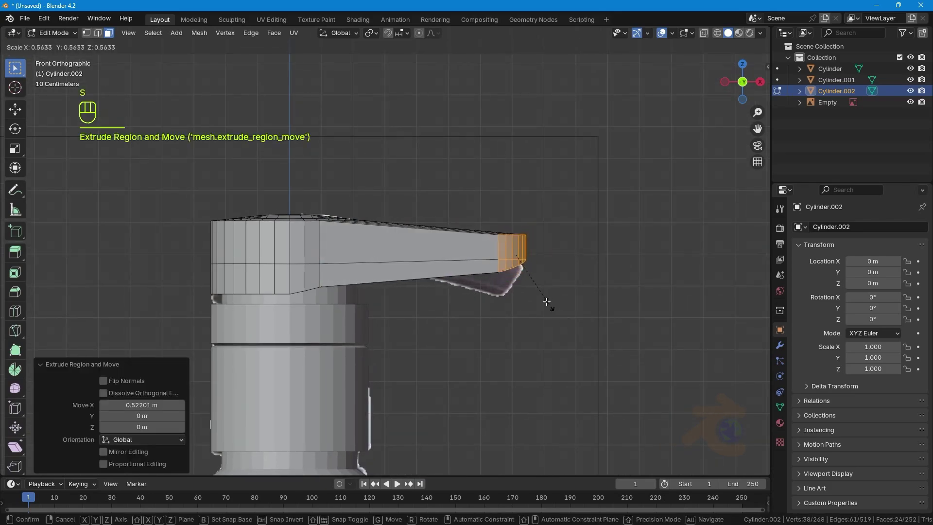
left_click(546, 302)
key("x")
left_click(488, 294)
Step: Select the nozzle tip's vertices and flatten them to zero along X
left_click(86, 32)
key("shift+z")
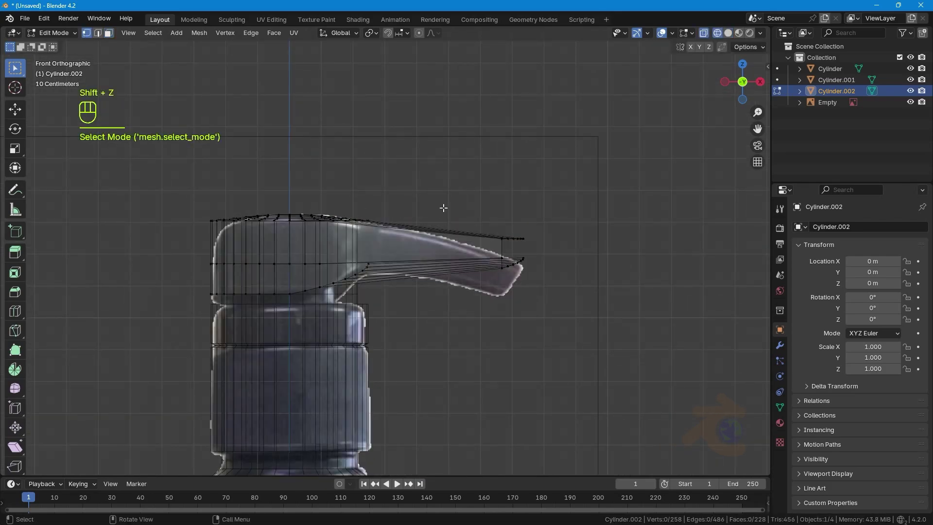
left_click_drag(440, 205, 575, 291)
key("s")
key("x")
key("0")
key("Return")
key("shift+z")
key("shift+z")
Step: Rotate, move and scale the nozzle tip so it matches the slanted end of the reference nozzle
key("r")
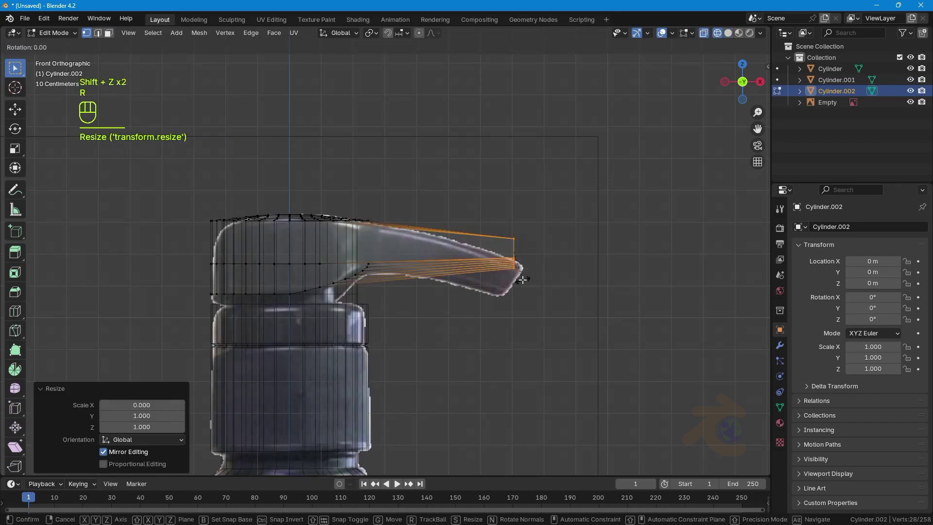
left_click(508, 291)
key("g")
left_click(516, 322)
key("ctrl+z")
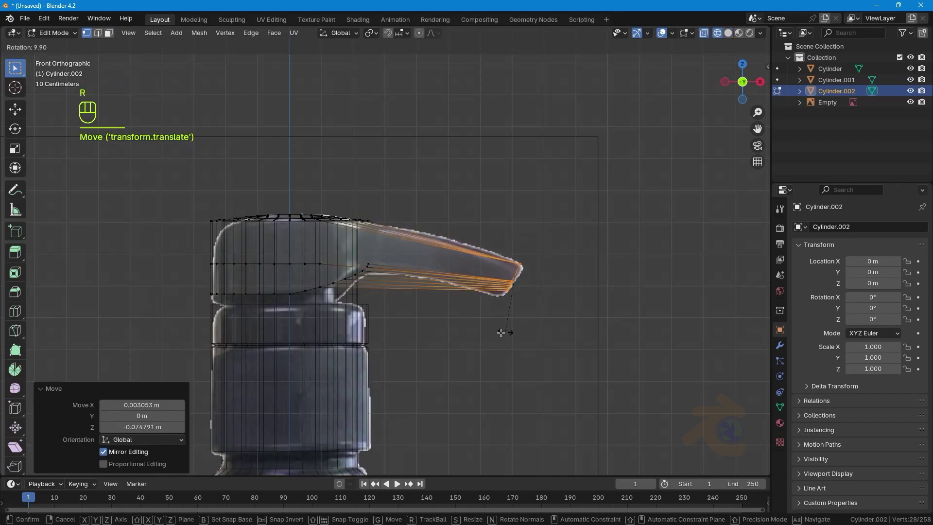
key("g")
left_click(538, 329)
key("s")
left_click(484, 353)
Step: Add an edge loop across the middle of the nozzle and raise it about 0.027 m along Z
left_click(444, 277)
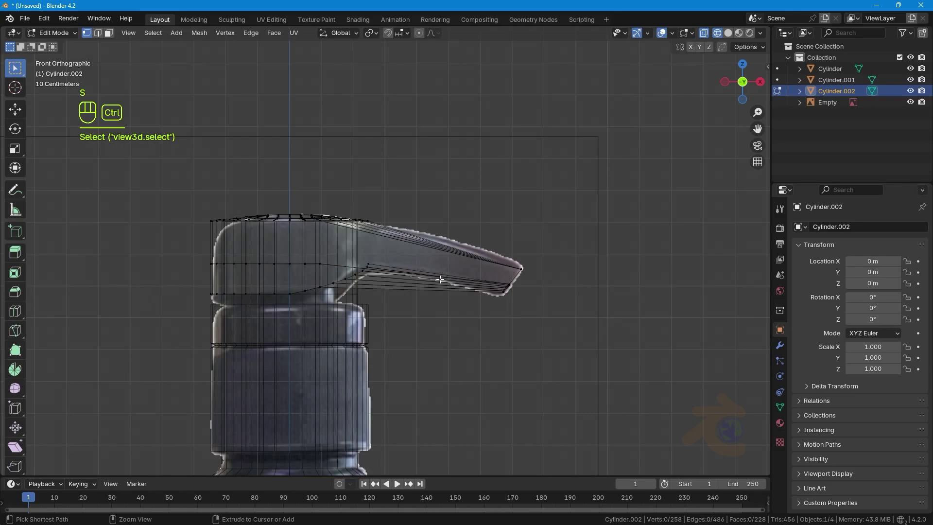
key("ctrl+r")
left_click(442, 272)
key("g")
key("z")
left_click(442, 270)
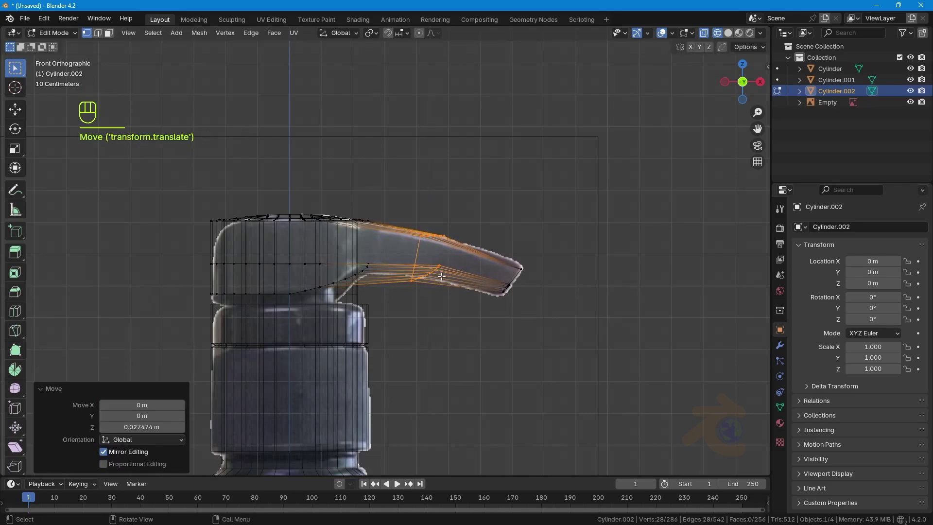
Step: Narrow the nozzle by scaling its middle loop to 0.657 and its tip vertices to 0.663
middle_click_drag(442, 269, 433, 327)
key("s")
left_click(474, 299)
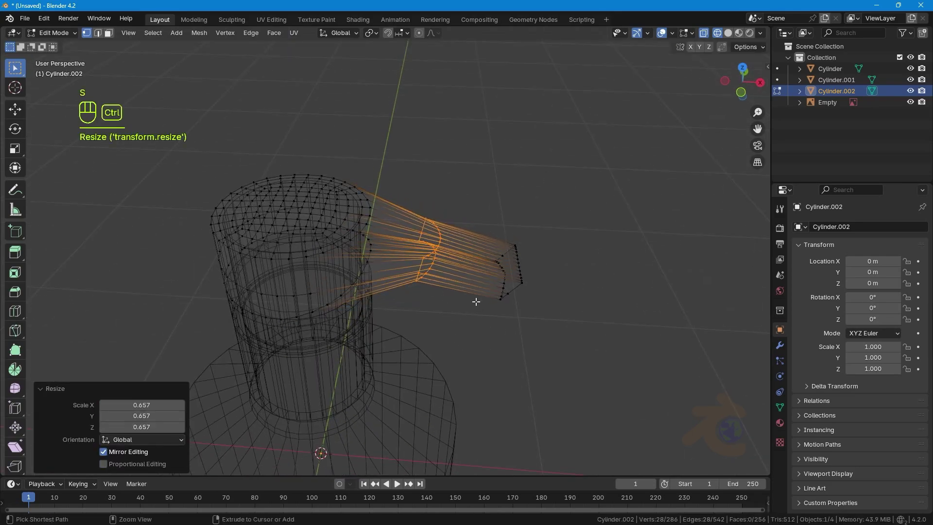
left_click_drag(485, 218, 526, 330)
key("KP_1")
key("shift+z")
middle_click_drag(486, 328, 431, 260)
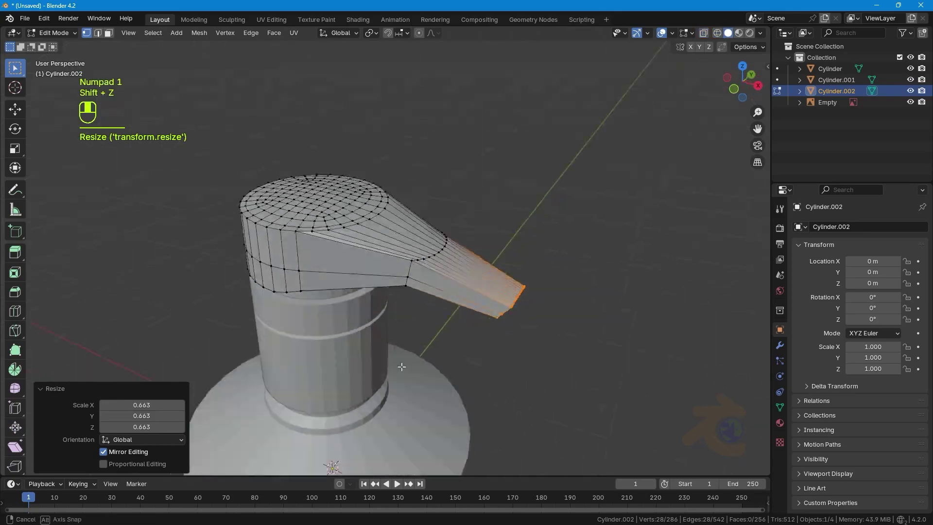
Step: Bevel the nozzle's middle edge loop with 7 segments and a width of about 0.184 m
key("2")
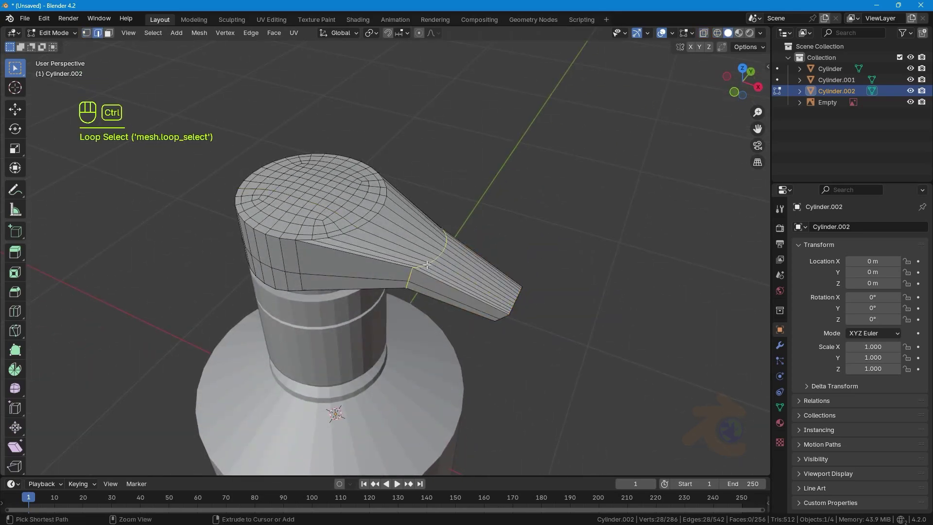
key("ctrl+b")
scroll(482, 304, "up", 6)
left_click(486, 307)
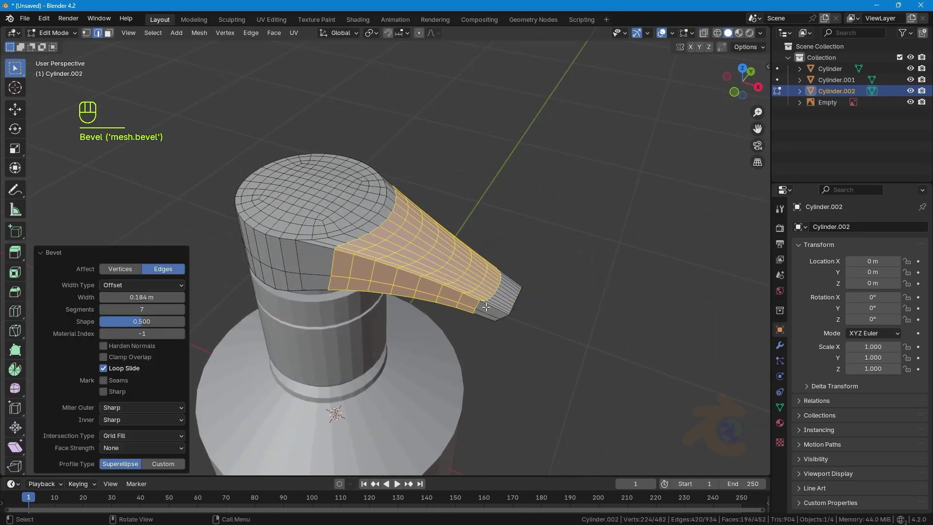
key("KP_1")
left_click(506, 311)
middle_click_drag(505, 313, 464, 340)
Step: Return to Object Mode and hide the front reference image
key("Tab")
key("KP_1")
left_click(432, 320)
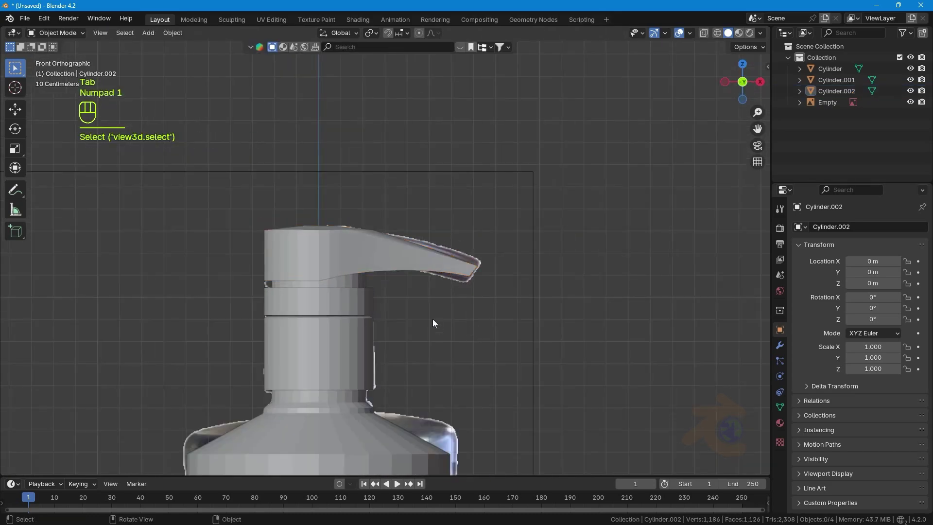
scroll(432, 320, "down", 3)
left_click(431, 352)
key("h")
scroll(228, 267, "down", 3)
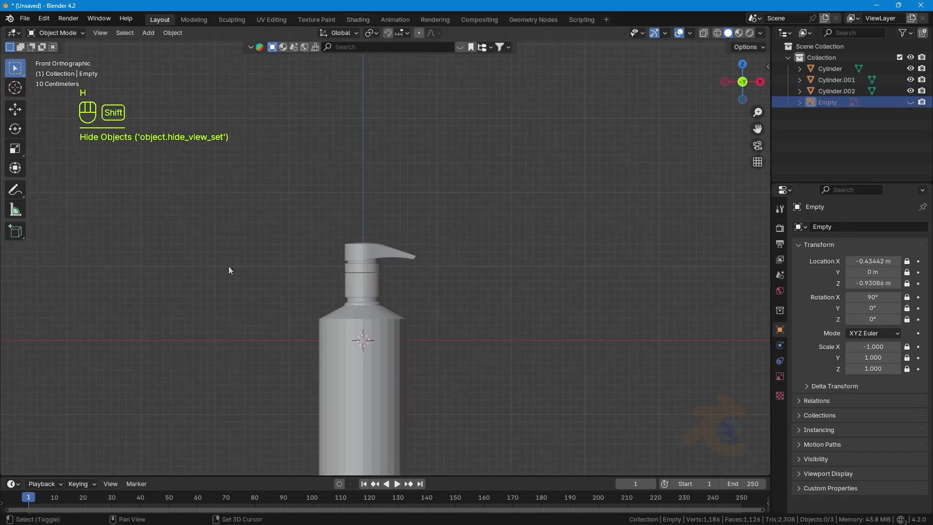
Step: Enter Edit Mode on the bottle body and select the edge loop where its shoulder meets the straight wall
scroll(292, 287, "up", 6)
middle_click_drag(304, 300, 392, 118, "shift")
scroll(367, 252, "down", 3)
left_click(365, 263)
key("Tab")
left_click(366, 259, "alt")
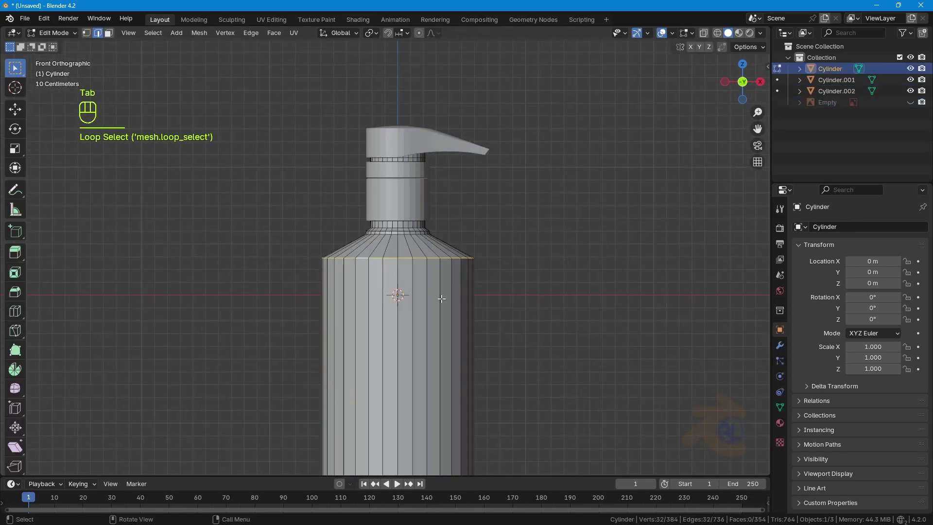
scroll(442, 299, "down", 3)
key("ctrl+b")
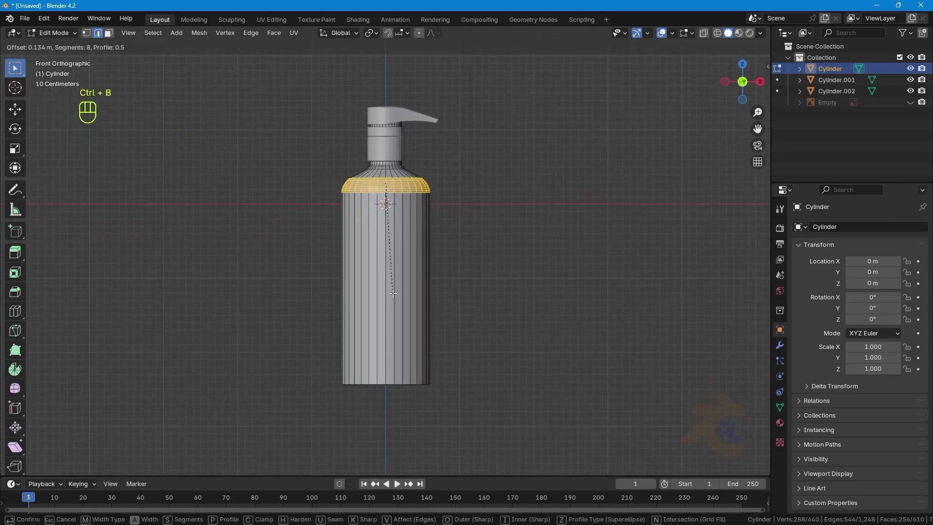
left_click(393, 294)
scroll(394, 301, "up", 5)
key("ctrl+z")
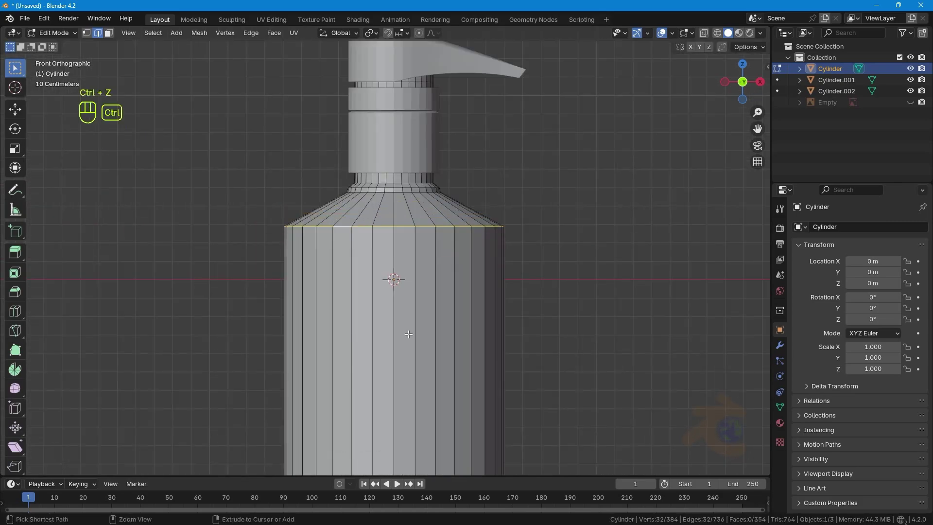
Step: Bevel the body's shoulder edge loop with 4 segments and a width of about 0.067 m
key("ctrl+b")
left_click(410, 348)
scroll(389, 389, "down", 4)
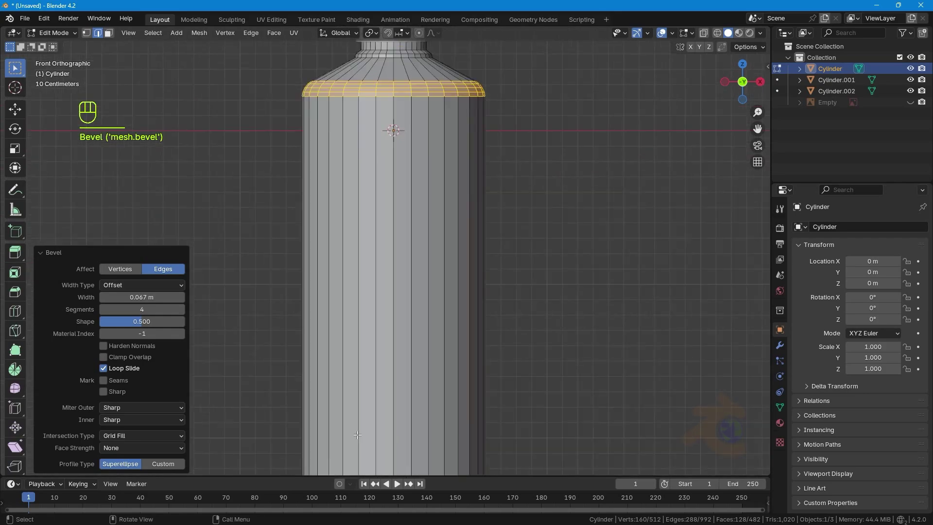
Step: Bevel the edge loop around the bottom of the bottle body to round off its base
left_click(385, 399, "ctrl")
key("ctrl+b")
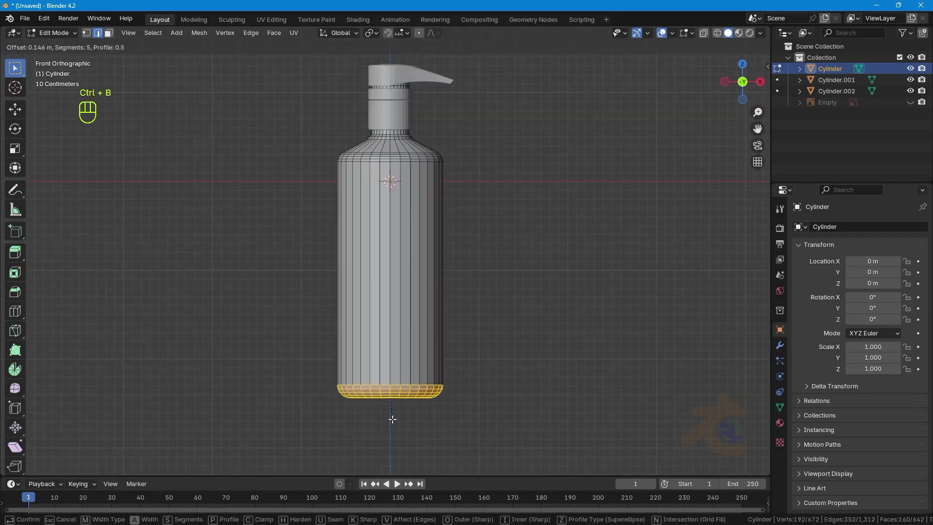
left_click(391, 414)
Step: Inset the bottle's bottom face with a thickness of about 0.069 m and a depth of about -0.084 m
middle_click_drag(392, 414, 427, 370)
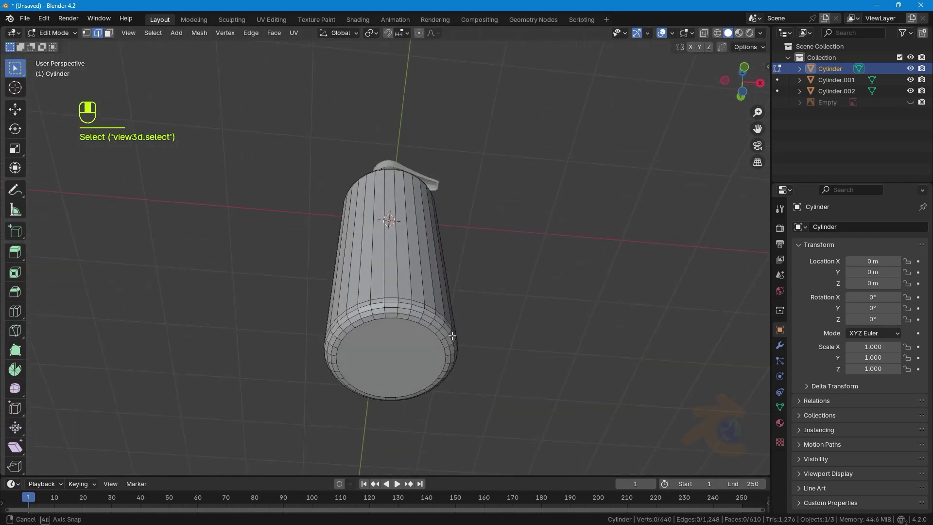
key("3")
left_click(431, 368)
key("i")
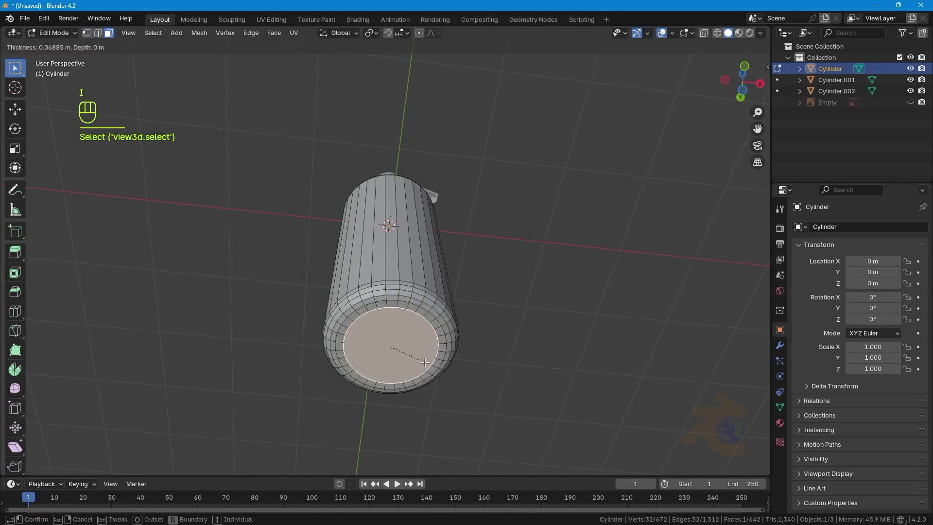
left_click(425, 362)
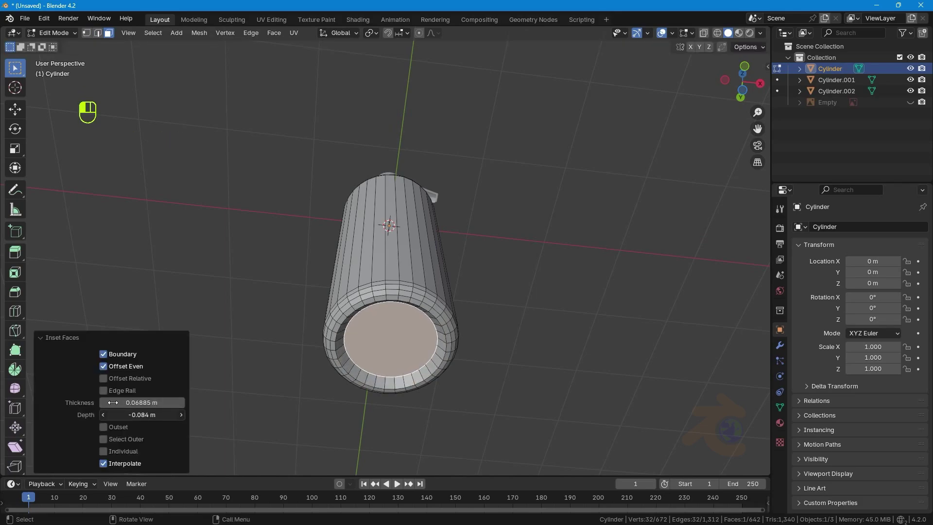
Step: Inset the recessed bottom face repeatedly toward its centre to form concentric rings
key("i")
left_click(445, 405)
key("i")
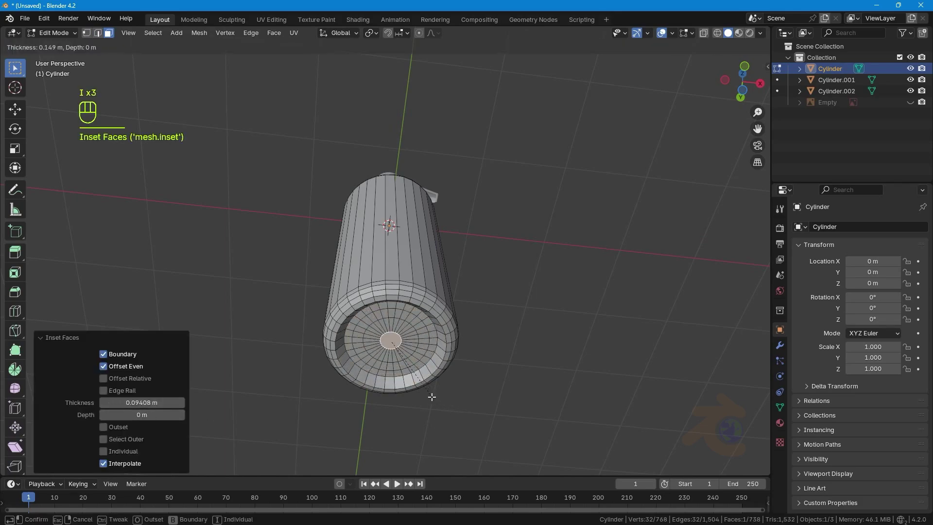
left_click(431, 396)
key("i")
left_click(426, 390)
Step: Bevel the two edge loops around the base recess and return to Object Mode
left_click(98, 33)
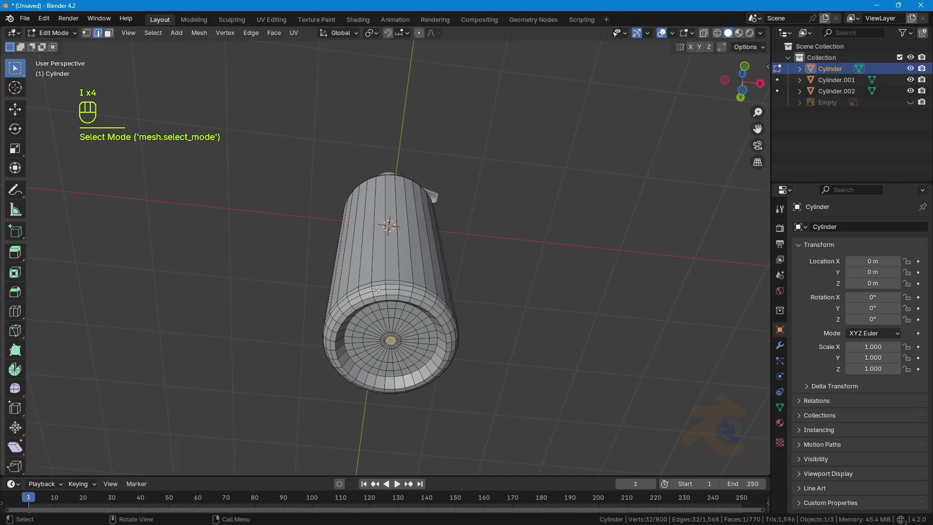
left_click(351, 362, "ctrl+alt")
left_click(352, 363, "ctrl+alt")
key("Tab")
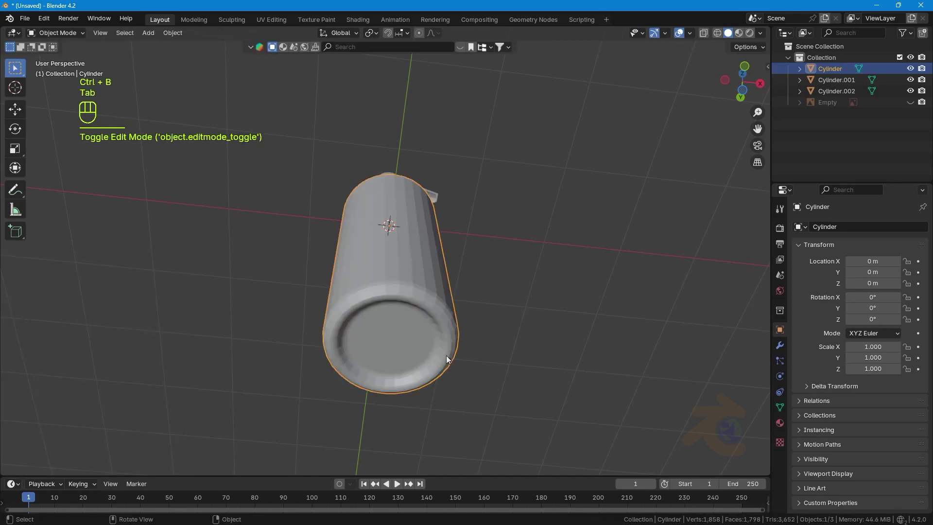
Step: Hide the pump head so that the top of the bottle's neck is exposed
middle_click_drag(446, 355, 404, 386)
key("KP_1")
scroll(373, 326, "up", 5)
left_click(374, 326)
scroll(392, 347, "up", 3)
left_click(392, 347)
left_click(418, 319)
key("h")
Step: Delete the top face closing the bottle body's neck and return to Object Mode
left_click(403, 387)
key("Tab")
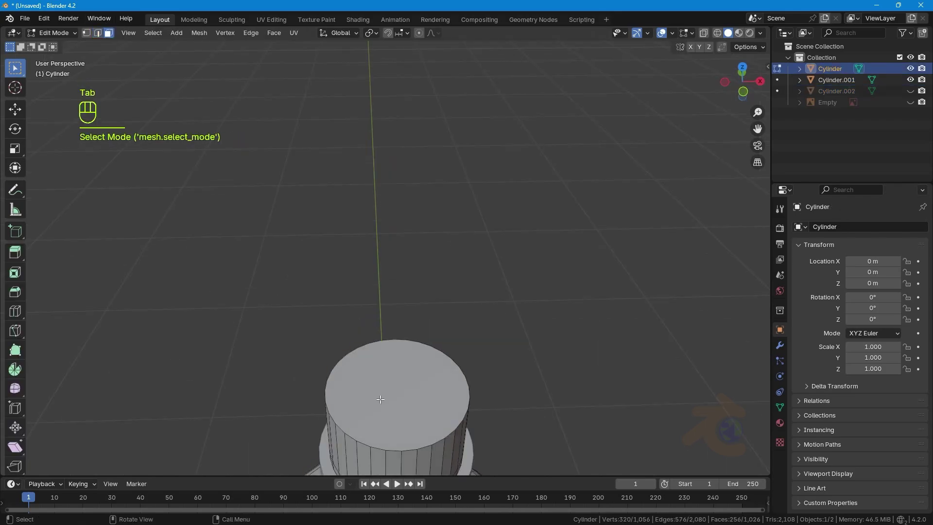
left_click(380, 399)
key("x")
left_click(380, 400)
key("Tab")
Step: Duplicate the face loop around the cap's lower band in place and separate it into its own object
key("KP_1")
left_click(380, 399)
key("Tab")
scroll(373, 292, "up", 3)
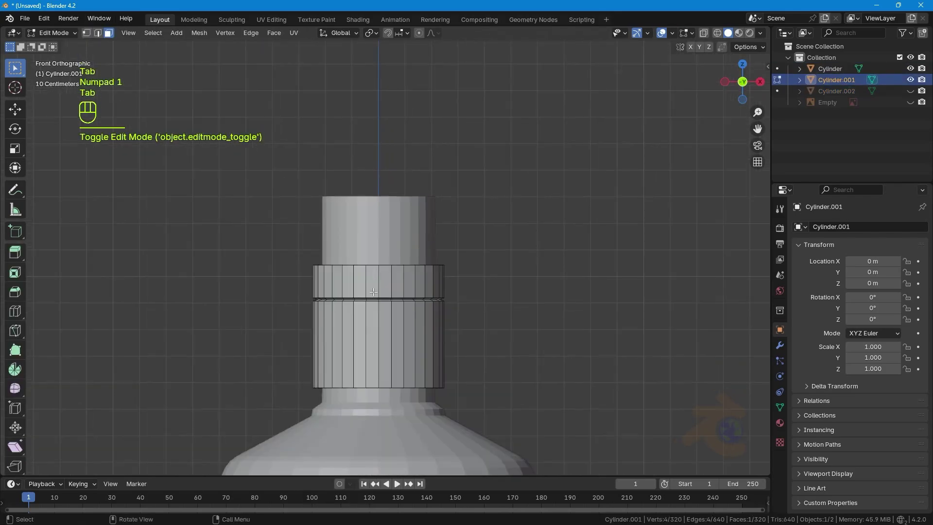
scroll(373, 292, "up", 2)
left_click(348, 366, "alt")
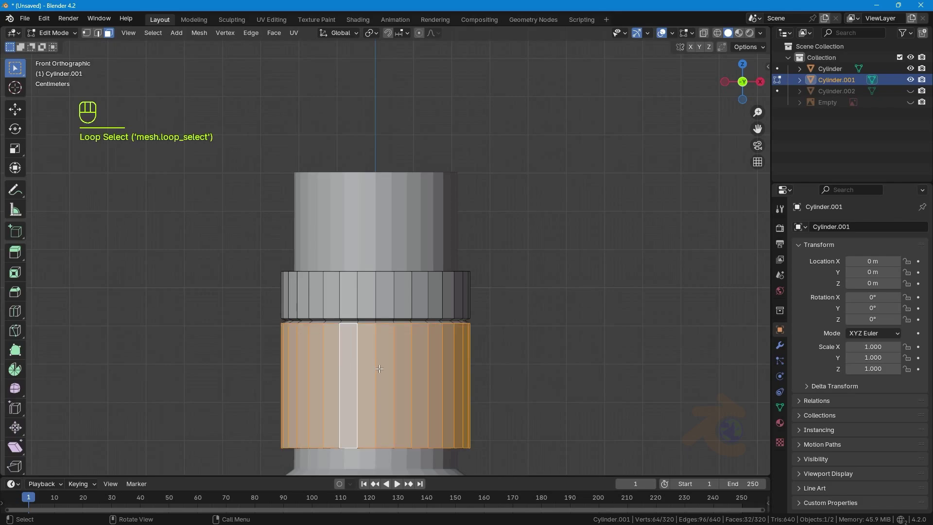
key("shift+d")
right_click(377, 371)
key("p")
left_click(378, 371)
key("Tab")
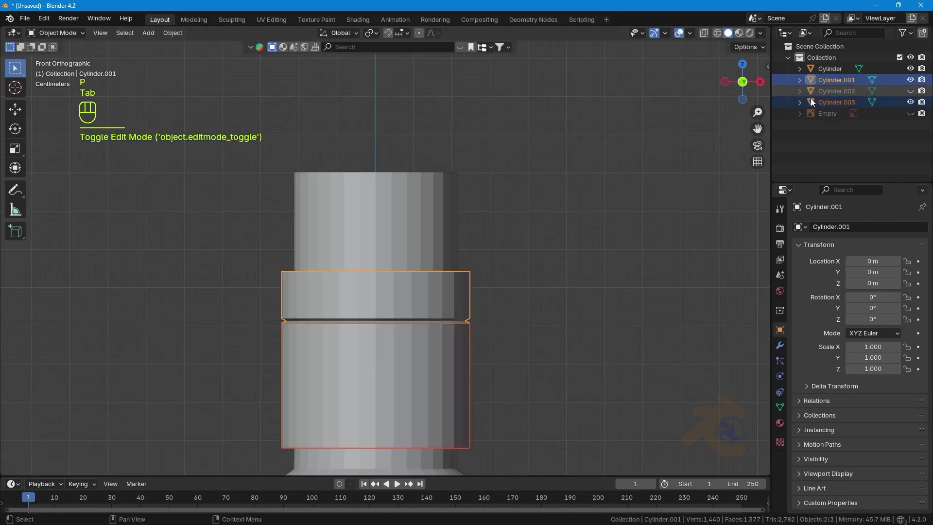
Step: Add a Subdivision Surface modifier to the separated cap band and set its viewport level to 2
left_click(822, 102)
key("Tab")
key("Tab")
left_click(780, 345)
left_click(843, 227)
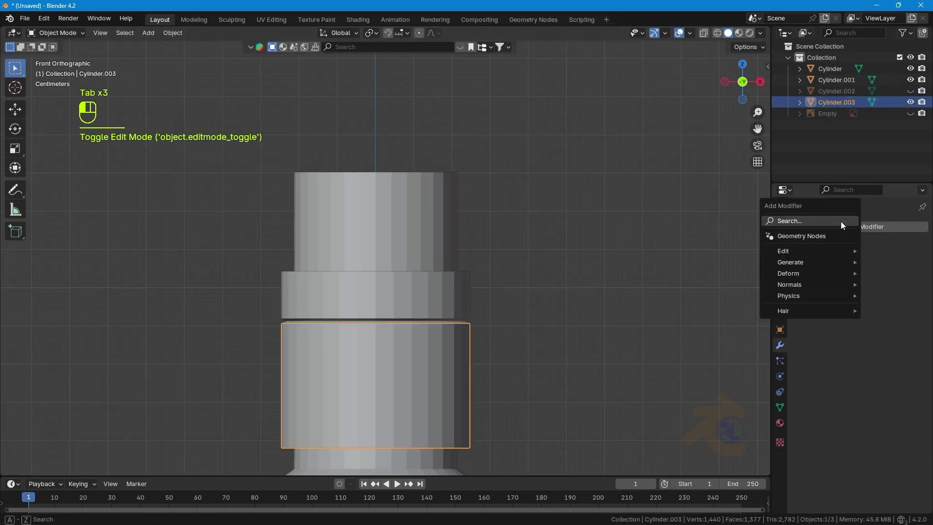
mouse_move(793, 260)
left_click(722, 388)
key("Tab")
key("Tab")
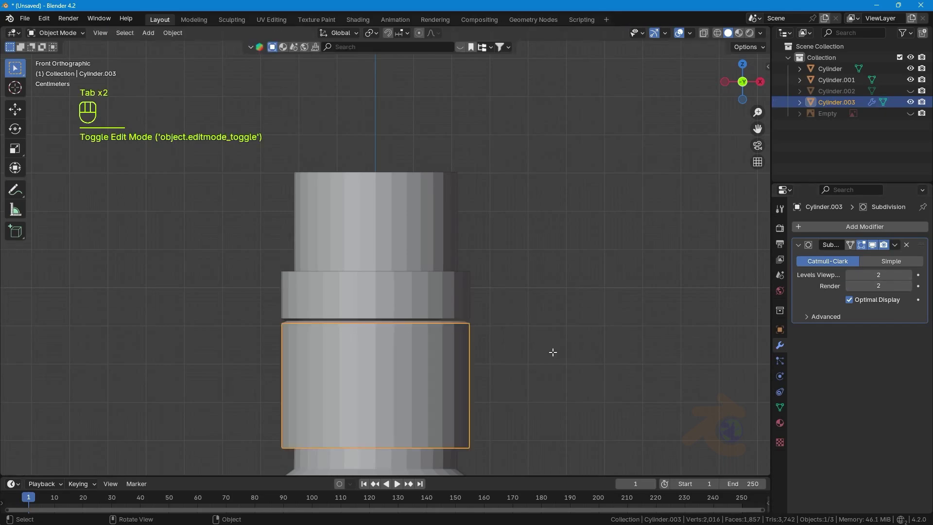
Step: Scale the separated band outward to about 1.016 in X and Y, and apply its Subdivision modifier
key("Tab")
key("a")
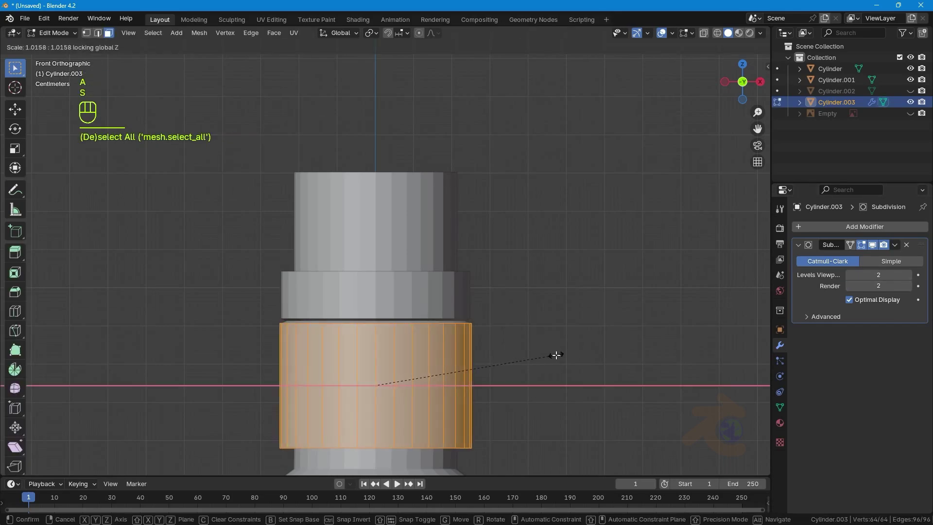
key("Tab")
scroll(556, 355, "down", 1)
left_click(895, 245)
left_click(879, 261)
Step: Dissolve the middle horizontal edge loop of the subdivided cap band
key("Tab")
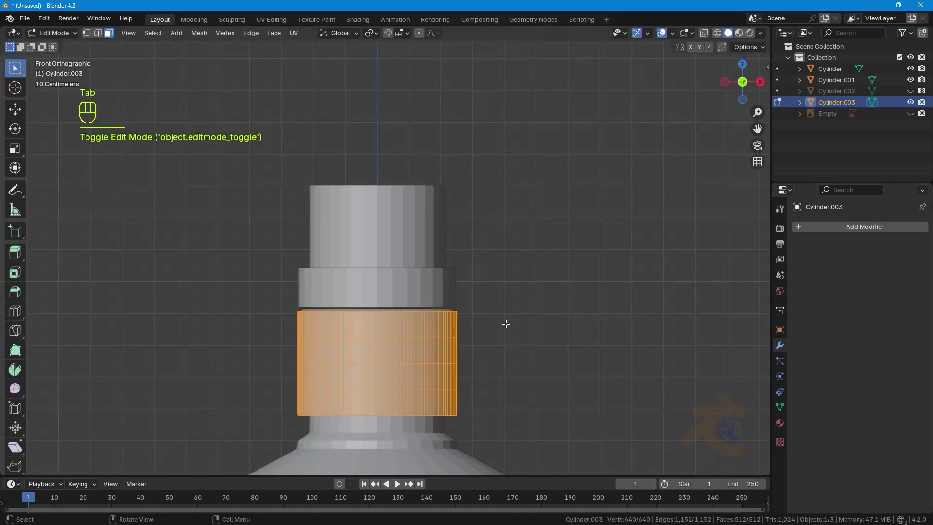
scroll(540, 305, "up", 2)
left_click(98, 32)
left_click(370, 361, "alt")
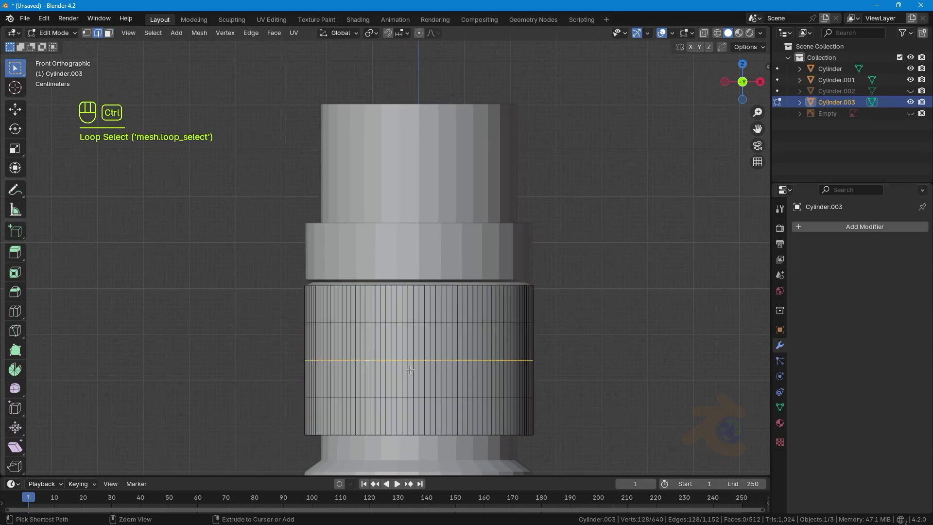
key("ctrl+x")
Step: Spread the band's two inner horizontal loops apart by scaling them to about 1.771 along Z
left_click(416, 322, "alt")
left_click(415, 398, "alt+shift")
key("s")
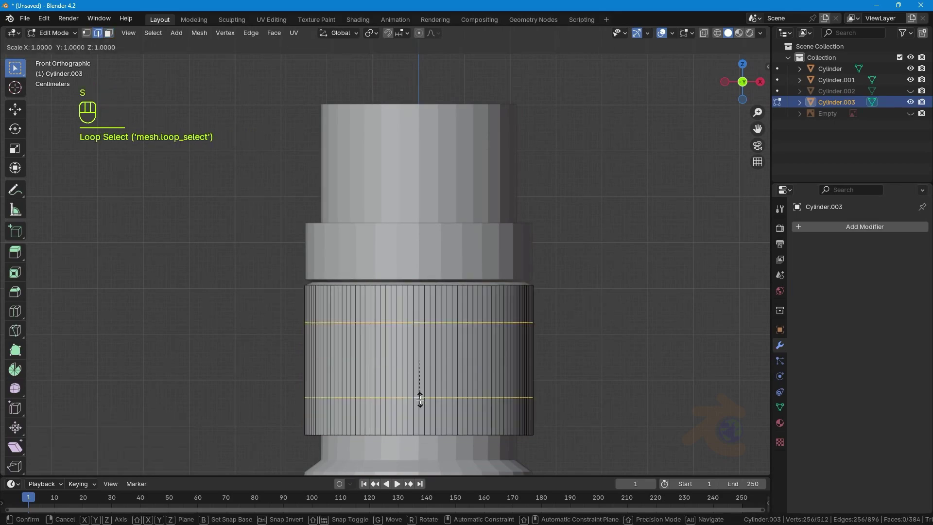
key("z")
left_click(423, 430)
scroll(457, 397, "down", 2)
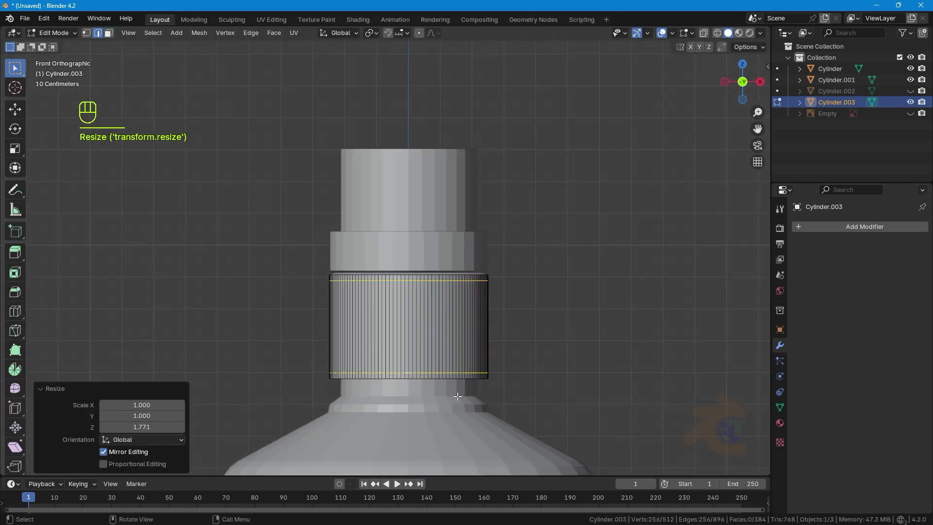
Step: Select the band's central face ring, apply Checker Deselect, and extrude the alternate faces outward as grip ribs
left_click(109, 32)
left_click(395, 326, "alt")
left_click(155, 34)
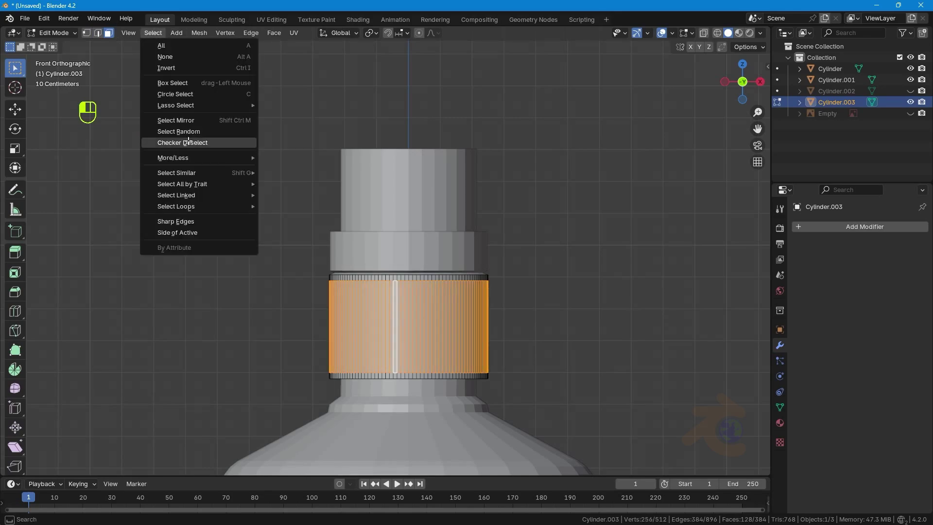
left_click(185, 141)
right_click(226, 212)
left_click(228, 254)
left_click(229, 252)
key("Tab")
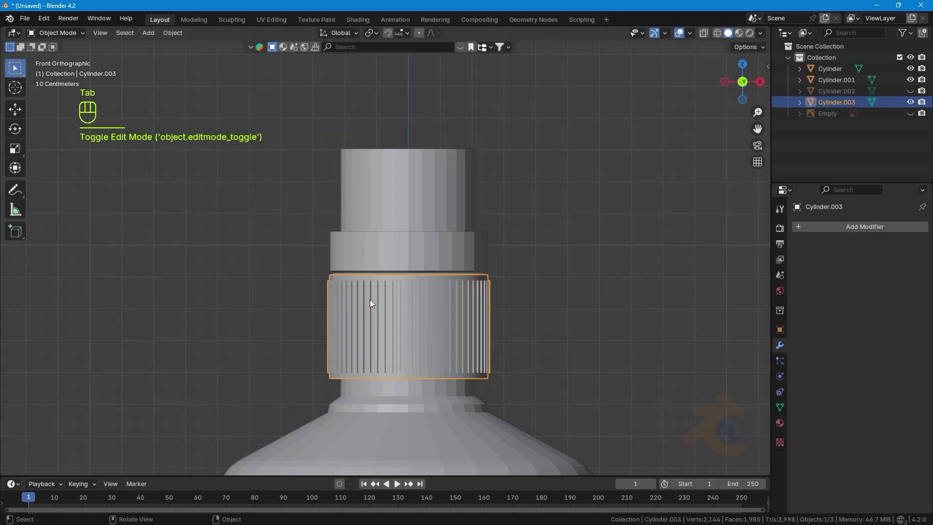
Step: Add a Bevel modifier to the original cap with an amount of 0.1 m and 3 segments
left_click(431, 296)
middle_click_drag(369, 299, 482, 296)
scroll(443, 293, "up", 1)
left_click(453, 287)
key("g")
right_click(487, 281)
left_click(863, 226)
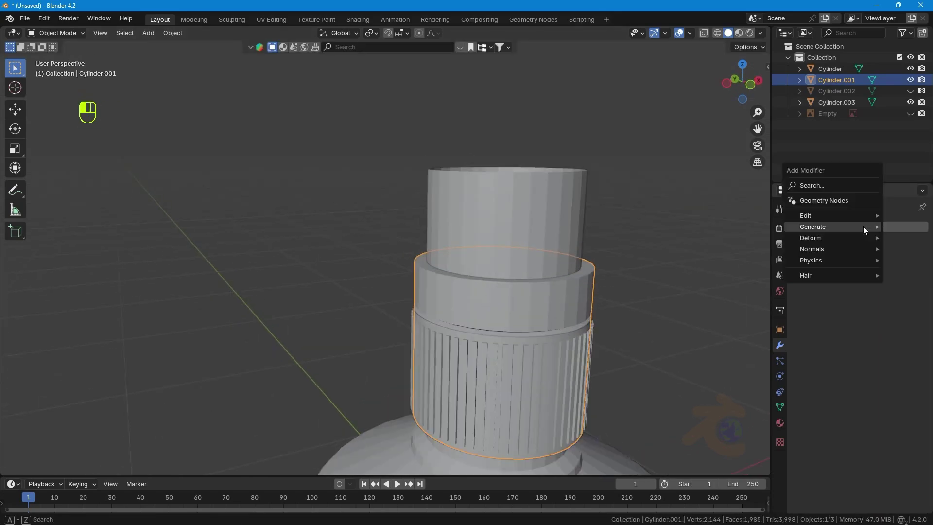
mouse_move(863, 226)
left_click(712, 238)
left_click(906, 300)
left_click(906, 300)
Step: Add a Subdivision Surface modifier with viewport level 2 to the cap and shade it smooth
left_click(864, 226)
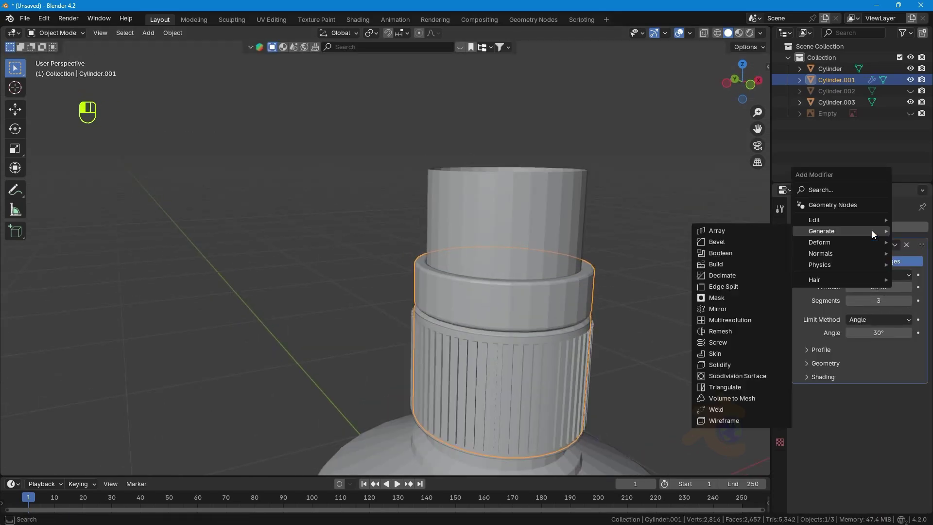
left_click(748, 375)
left_click(908, 422)
scroll(558, 293, "down", 3)
right_click(558, 293)
left_click(554, 280)
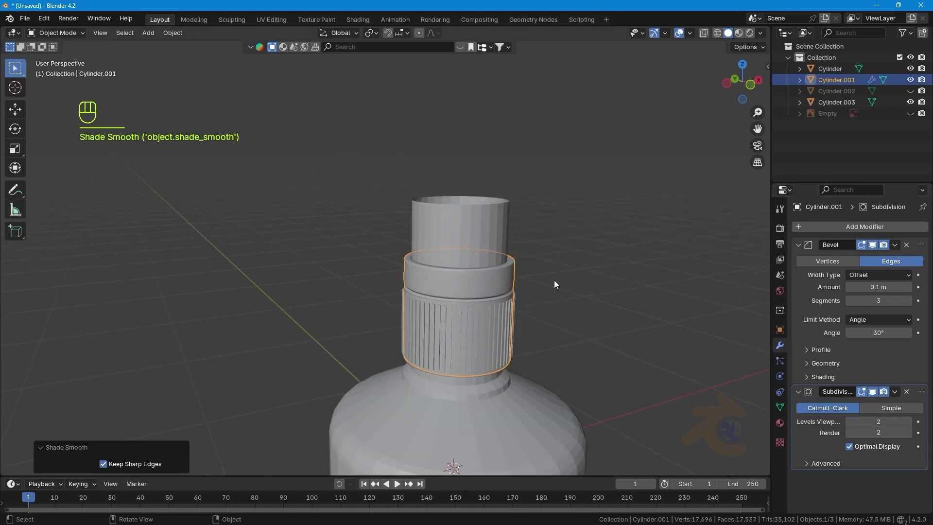
Step: Add a Subdivision Surface modifier with viewport level 2 to the bottle body and shade it smooth
scroll(554, 280, "down", 1)
middle_click_drag(551, 277, 542, 270)
left_click(446, 232)
left_click(868, 226)
mouse_move(826, 223)
left_click(745, 373)
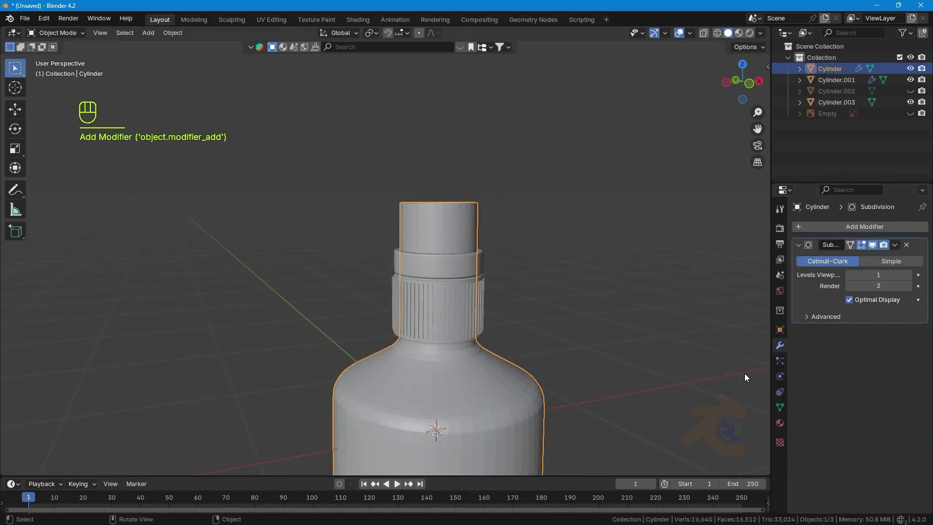
key("KP_1")
right_click(403, 344)
left_click(340, 293)
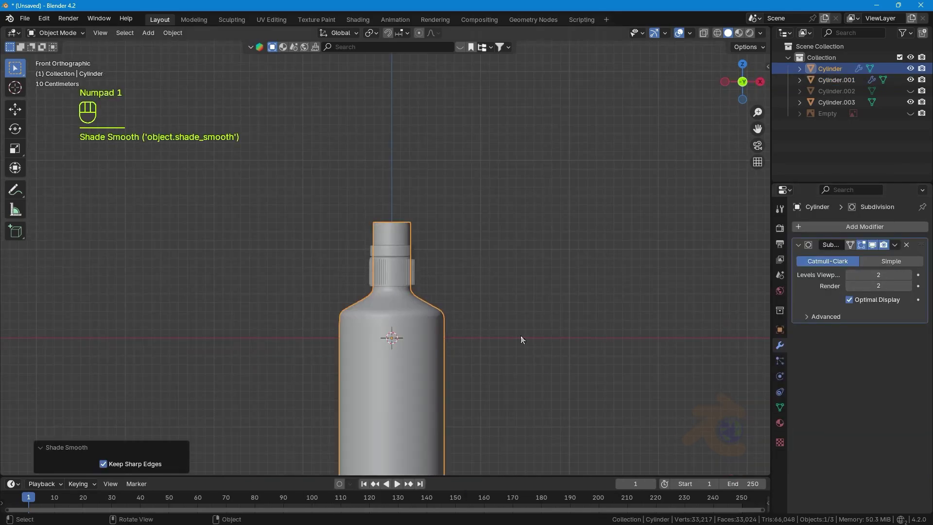
Step: Deselect the bottle body and make the hidden pump head visible again
scroll(535, 335, "down", 5)
left_click(534, 335)
left_click(911, 91)
scroll(393, 271, "up", 6)
middle_click_drag(393, 270, 405, 291)
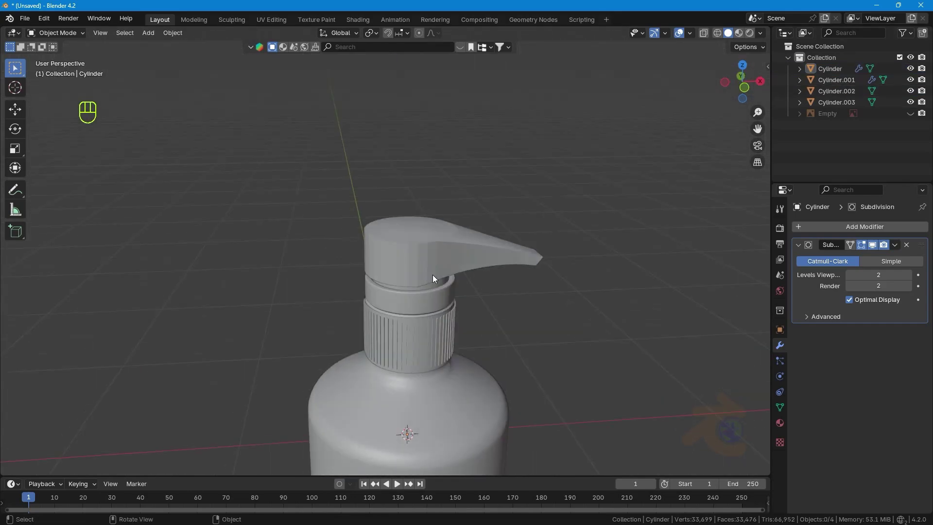
Step: Add a Subdivision Surface modifier to the pump head and set its viewport level to 2
left_click(432, 274)
left_click(850, 231)
mouse_move(807, 236)
left_click(733, 374)
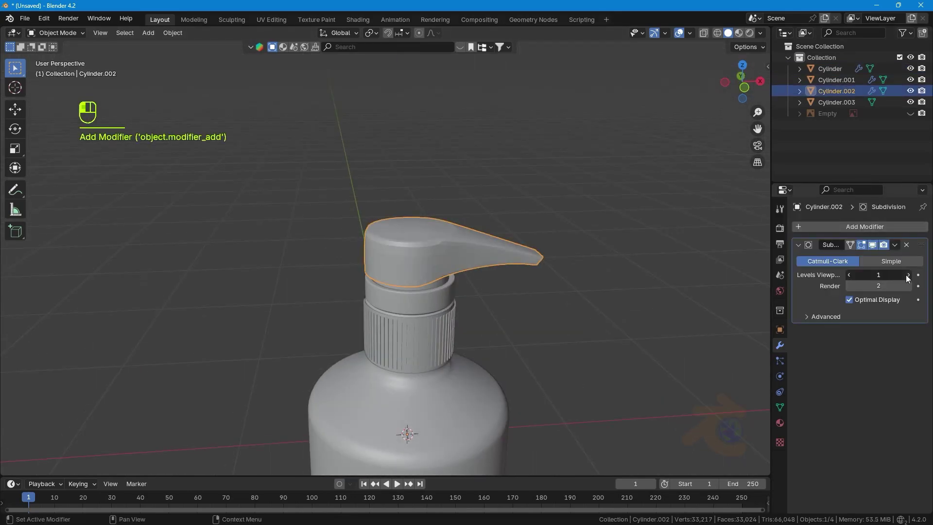
middle_click_drag(559, 292, 479, 283)
Step: Add a Solidify modifier to the pump head and set its thickness to 0.004 m
left_click(850, 226)
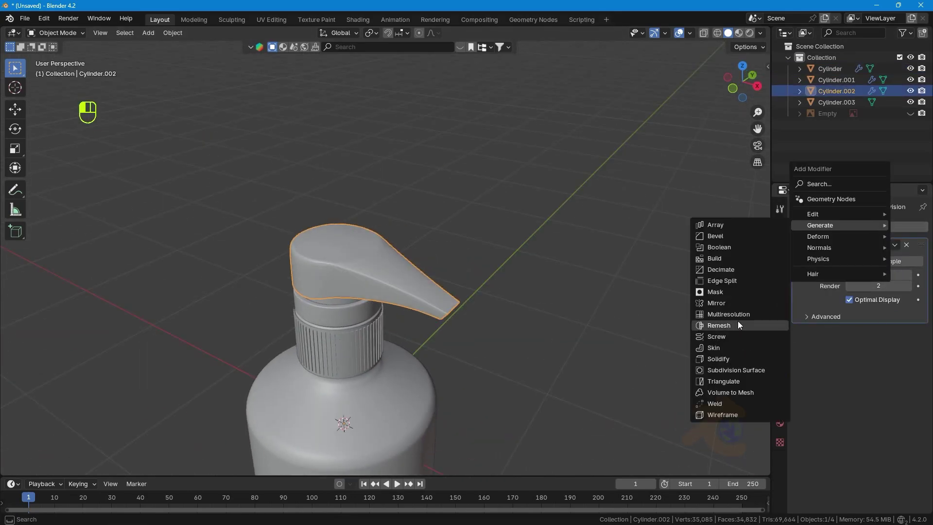
left_click(740, 358)
scroll(515, 252, "up", 2)
left_click(463, 264)
scroll(327, 217, "up", 3)
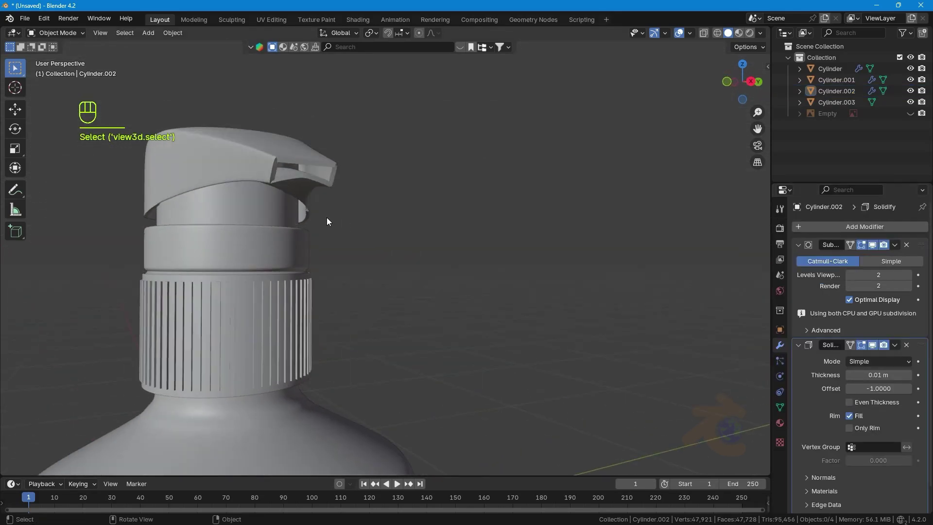
middle_click_drag(327, 218, 725, 298)
left_click_drag(879, 375, 128, 372, "shift")
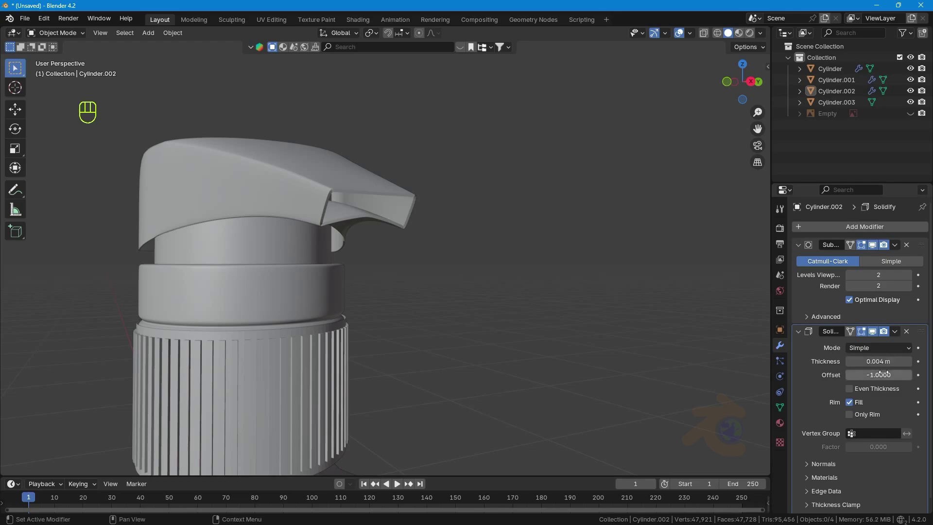
Step: Collapse the Solidify settings and add a Bevel modifier to the pump head
left_click(798, 332)
left_click(857, 227)
left_click(678, 246)
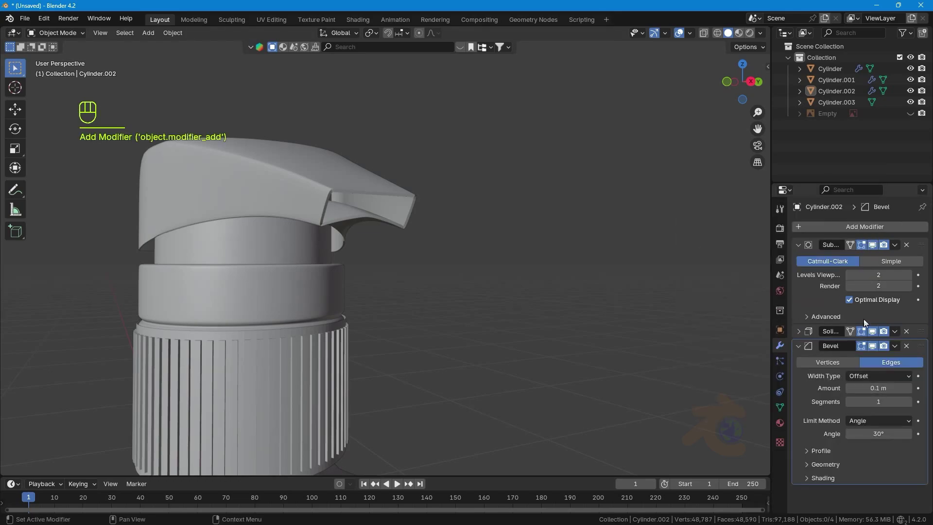
Step: Collapse the Bevel settings and add a second Subdivision Surface modifier to the pump head, below the Bevel modifier
left_click(799, 345)
left_click(827, 227)
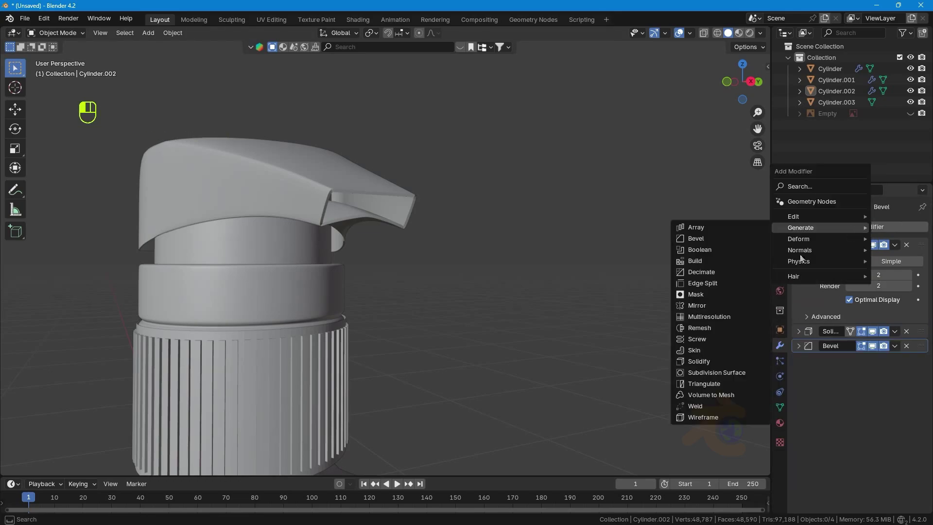
left_click(730, 372)
key("KP_1")
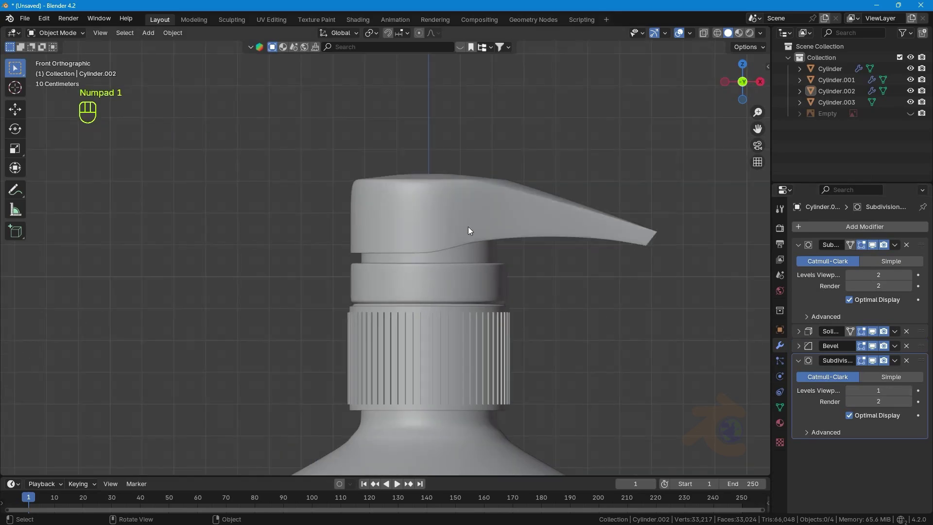
scroll(468, 230, "down", 7)
middle_click_drag(437, 321, 392, 277)
key("KP_1")
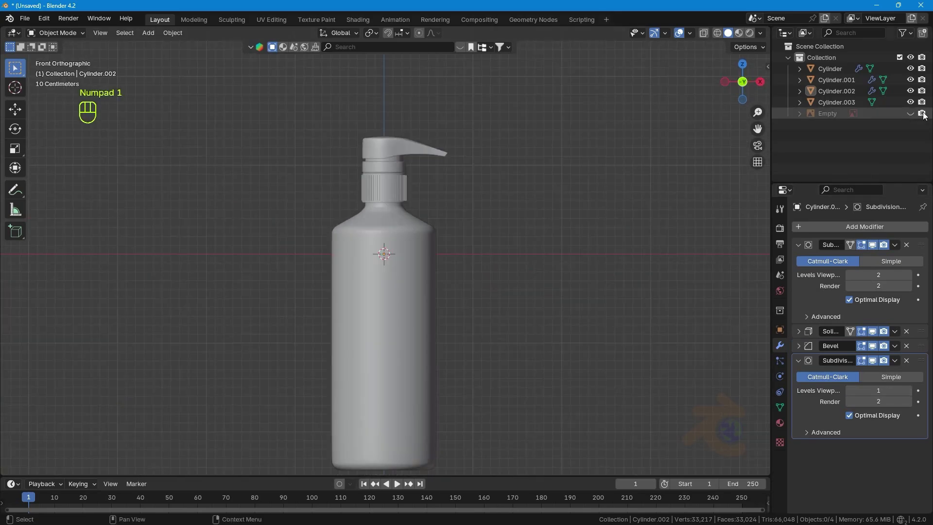
Step: Make the hidden reference image visible again, select it and compare the model with it in wireframe shading
left_click(911, 113)
left_click(445, 259)
key("g")
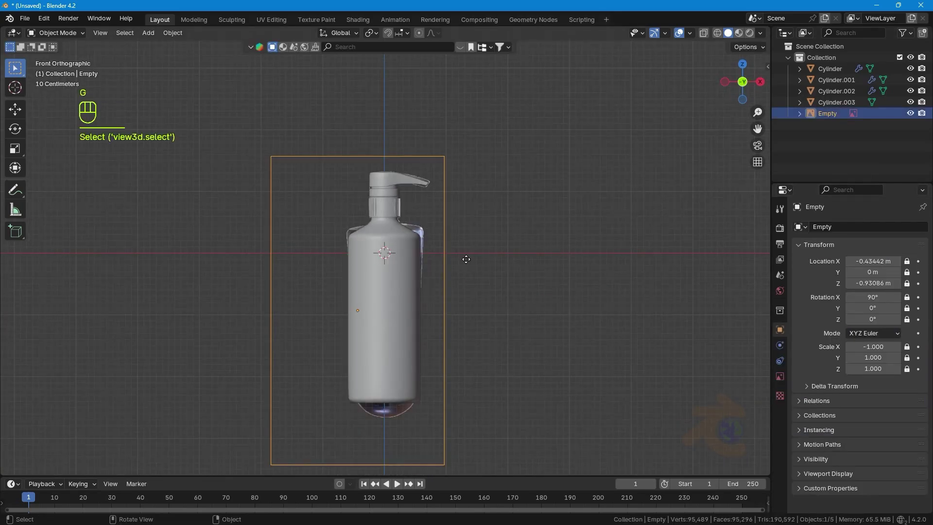
key("shift+z")
scroll(477, 220, "up", 6)
scroll(494, 243, "down", 5)
key("shift+z")
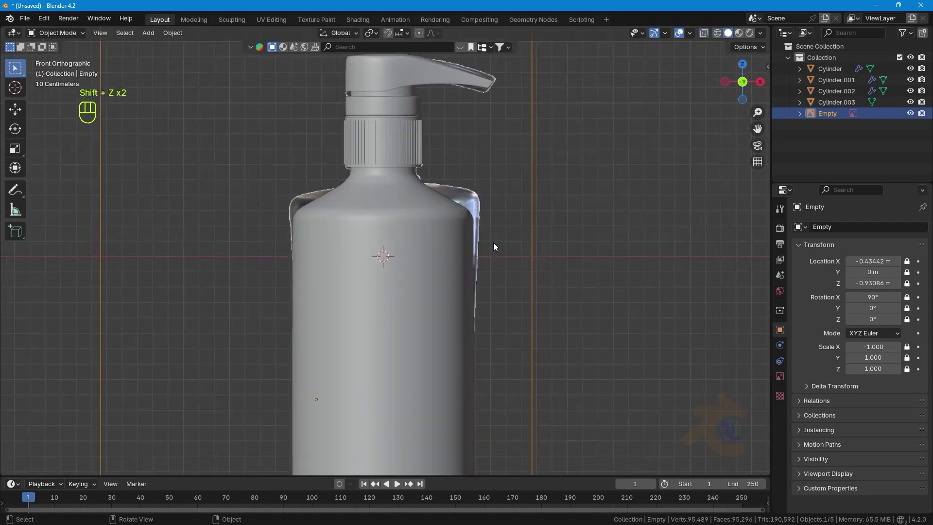
Step: Move the reference image about 1.91 m along the X axis so it stands beside the bottle
key("n")
key("n")
scroll(494, 316, "down", 2)
key("g")
key("x")
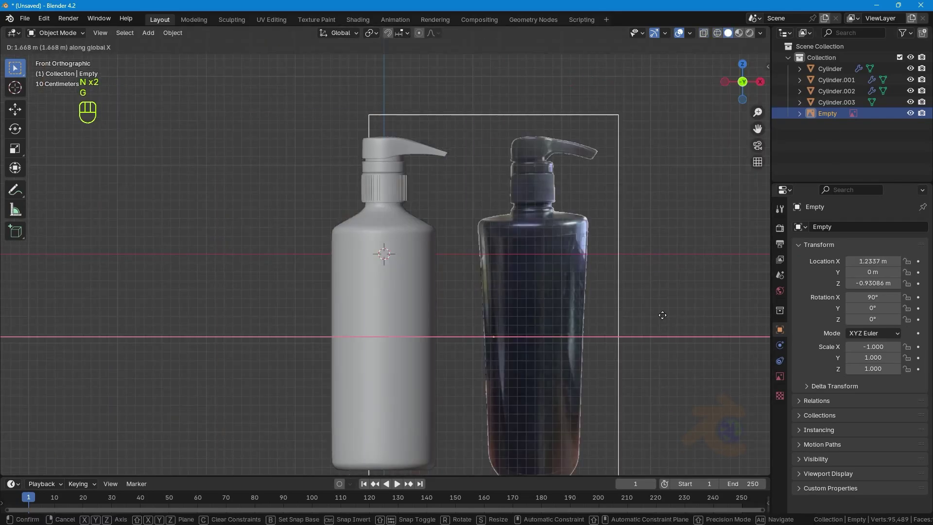
left_click(438, 318)
scroll(408, 211, "up", 6)
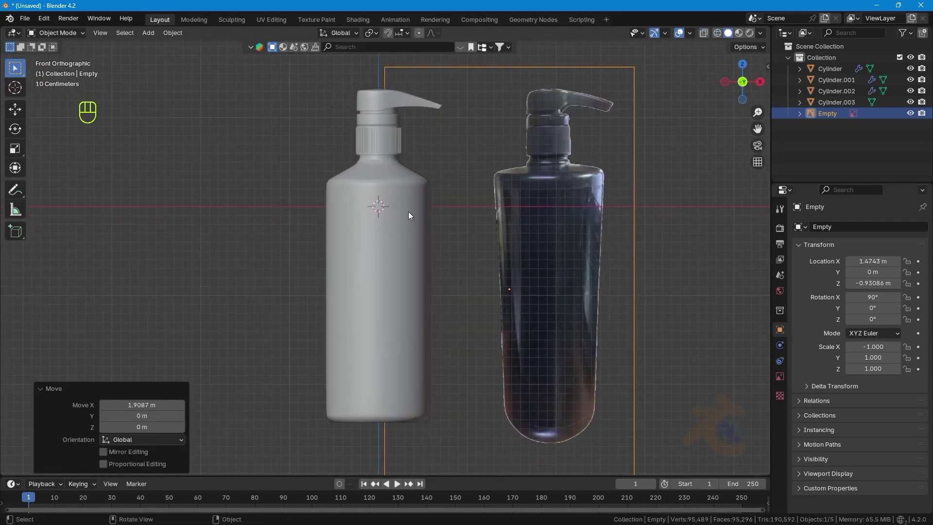
Step: Open the pump collar mesh above the ribbed cap for editing and select its upper outer edge loop
left_click(421, 176)
middle_click_drag(421, 176, 424, 225)
key("Tab")
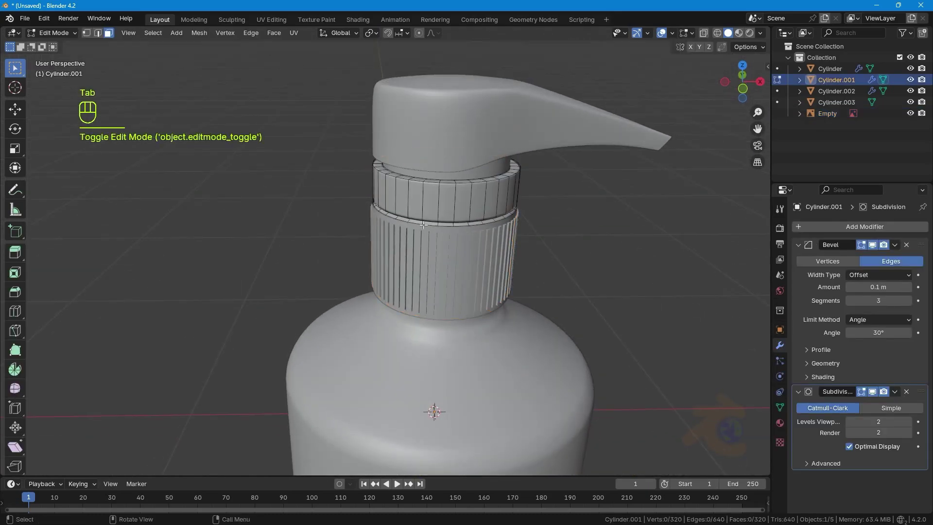
left_click(422, 191, "alt")
key("2")
left_click(405, 178)
left_click(415, 182, "alt")
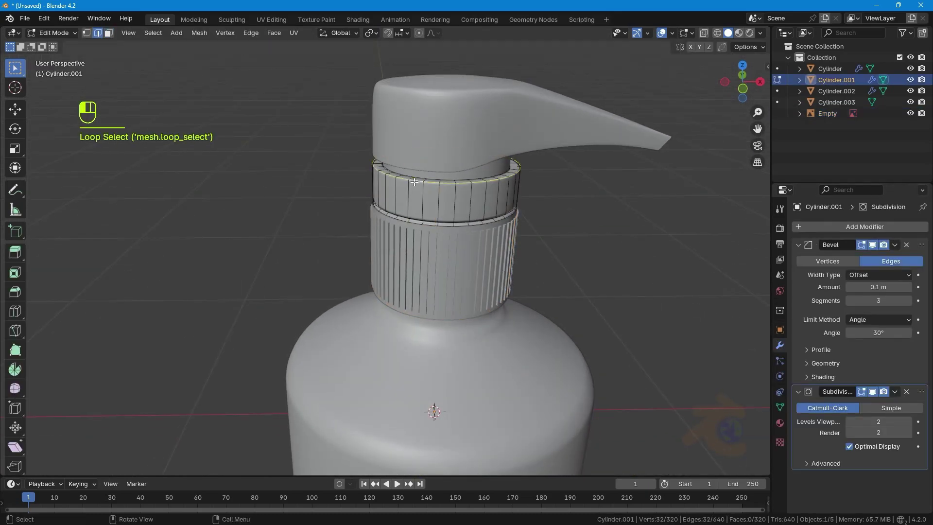
Step: Try to bevel the collar's upper outer edge loop and inspect the smoothed shape outside mesh editing
key("ctrl+b")
left_click(528, 233)
key("Tab")
key("KP_1")
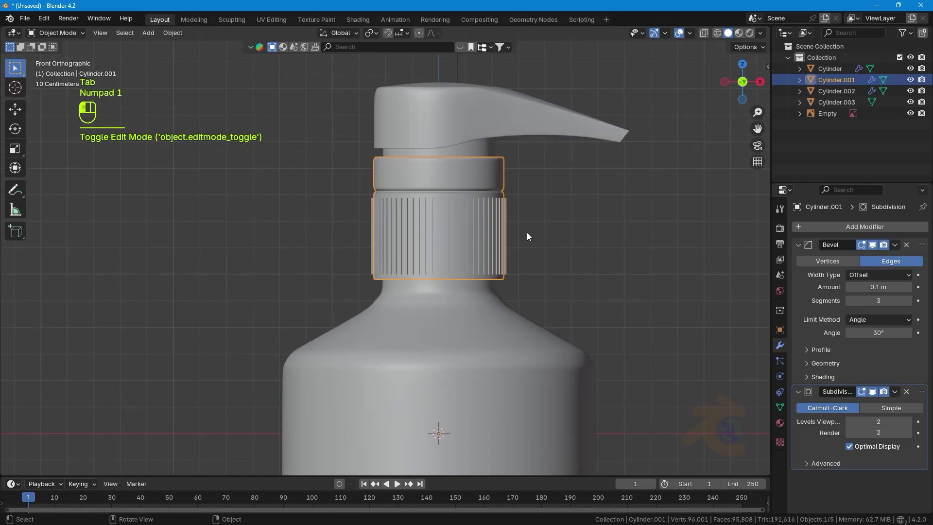
middle_click_drag(527, 232, 500, 254)
left_click(500, 255)
key("Tab")
scroll(491, 252, "up", 2)
Step: Undo the collar's edge bevel, going back to the mesh with its upper edge loop selected
key("ctrl+z")
key("ctrl+z")
key("ctrl+z")
key("ctrl+z")
Step: Bevel the collar's selected upper edge loop with 4 segments, leave mesh editing and view the bottle from the front
key("ctrl+b")
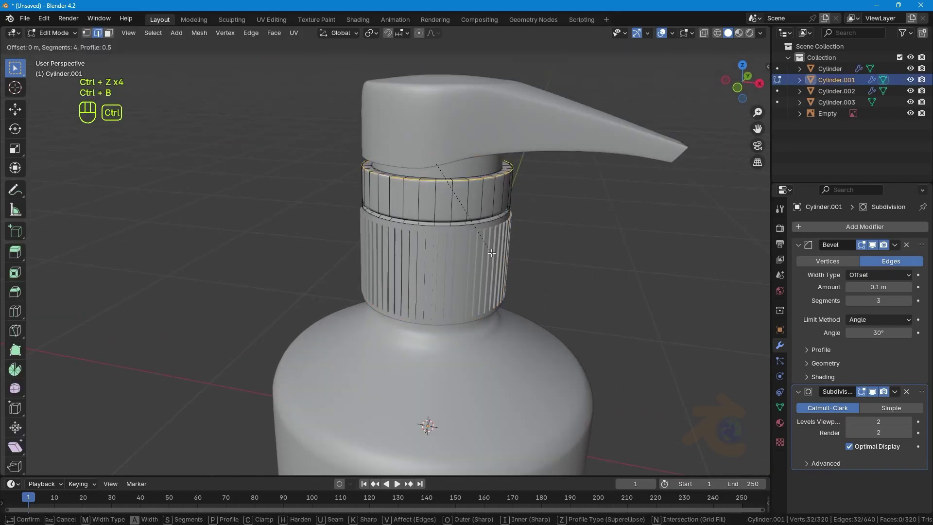
left_click(491, 264)
key("Tab")
key("KP_1")
left_click(524, 247)
middle_click_drag(524, 247, 471, 230, "shift")
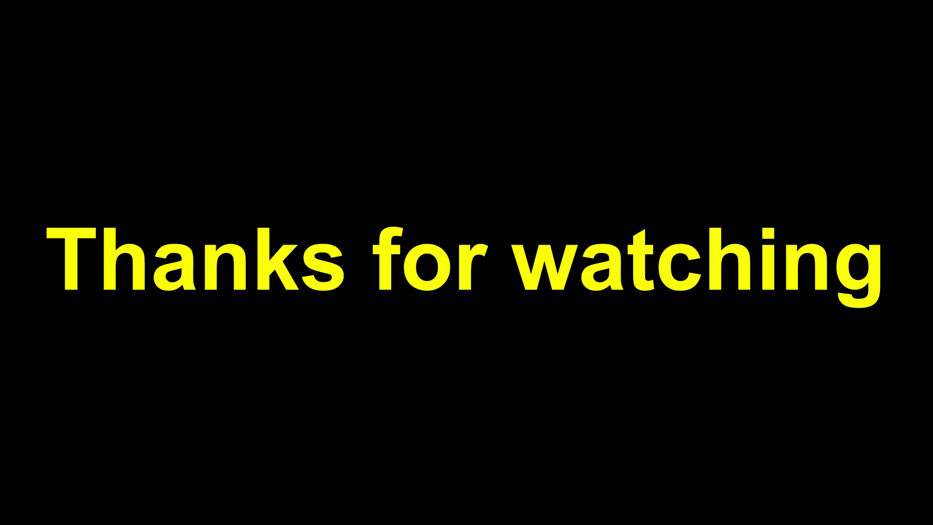